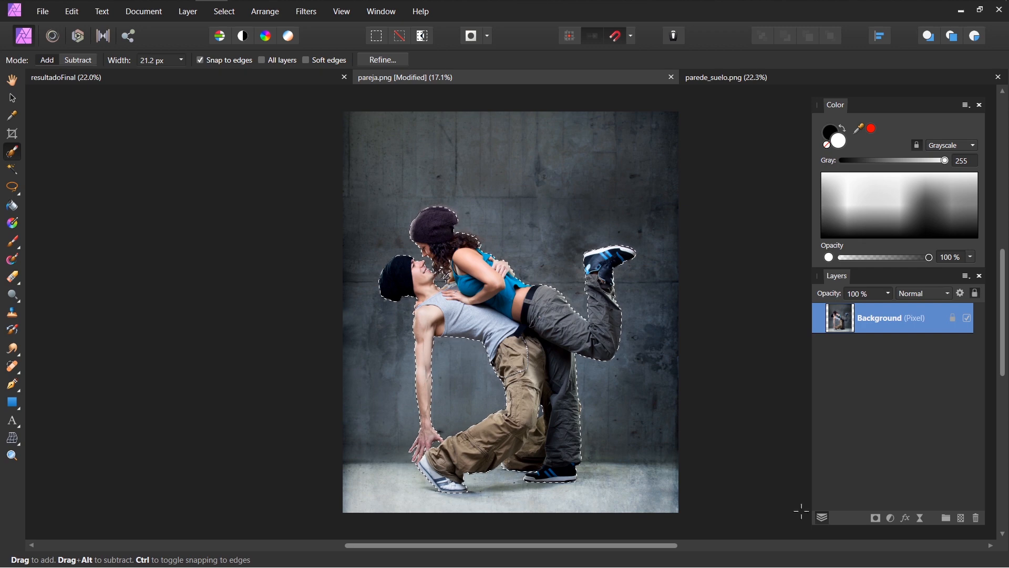
# Step: Mask the Background layer to the selected couple, clear the selection, and refine the mask's edges with the output set to Mask
pyautogui.click(876, 518)
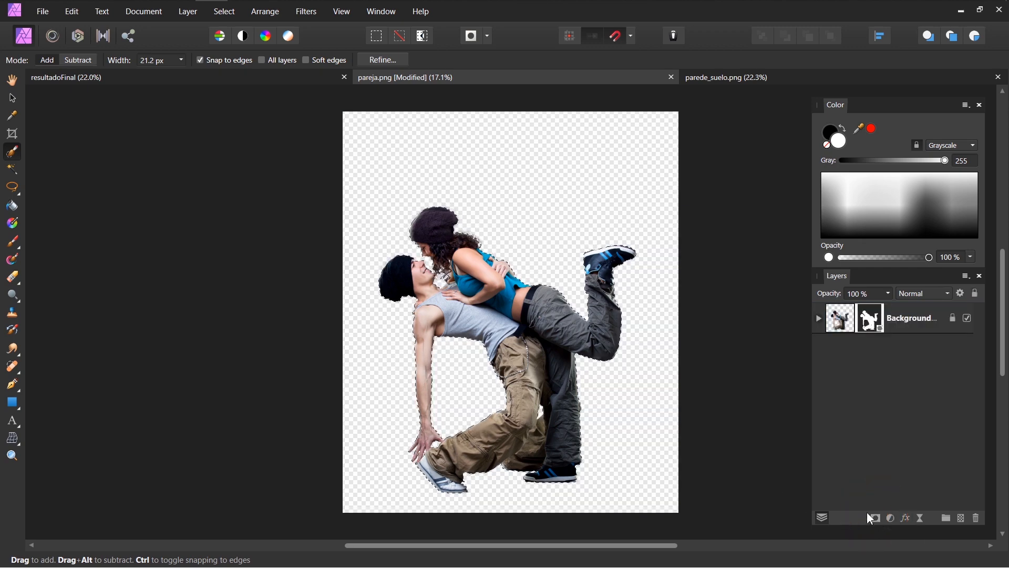
pyautogui.click(400, 37)
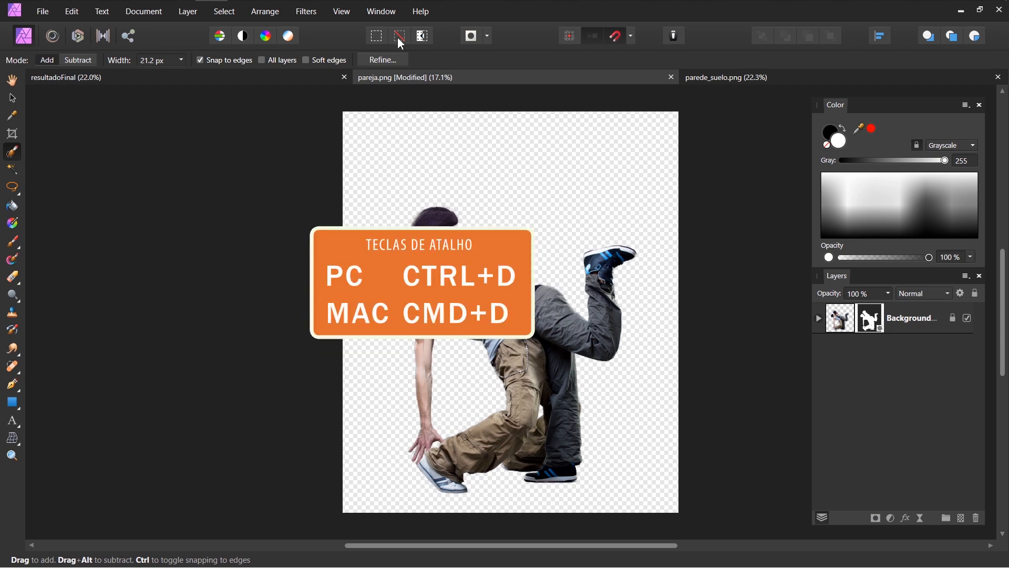
pyautogui.click(203, 13)
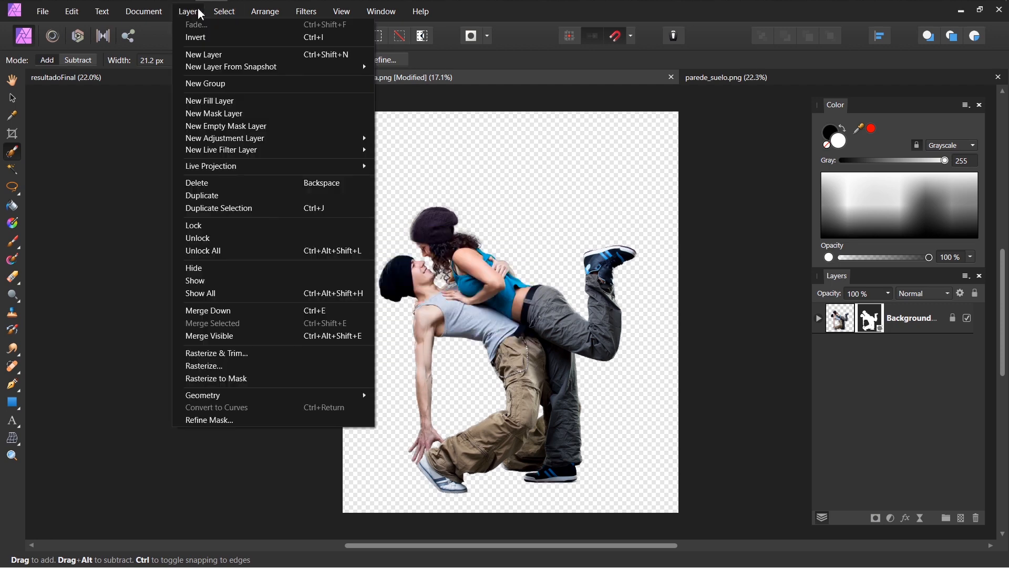
pyautogui.click(236, 420)
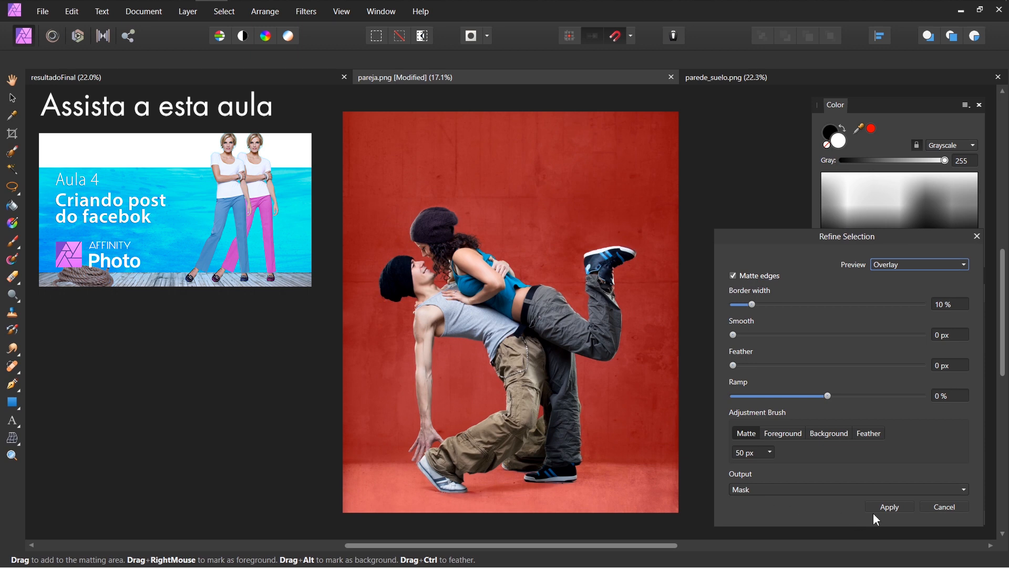
pyautogui.click(885, 507)
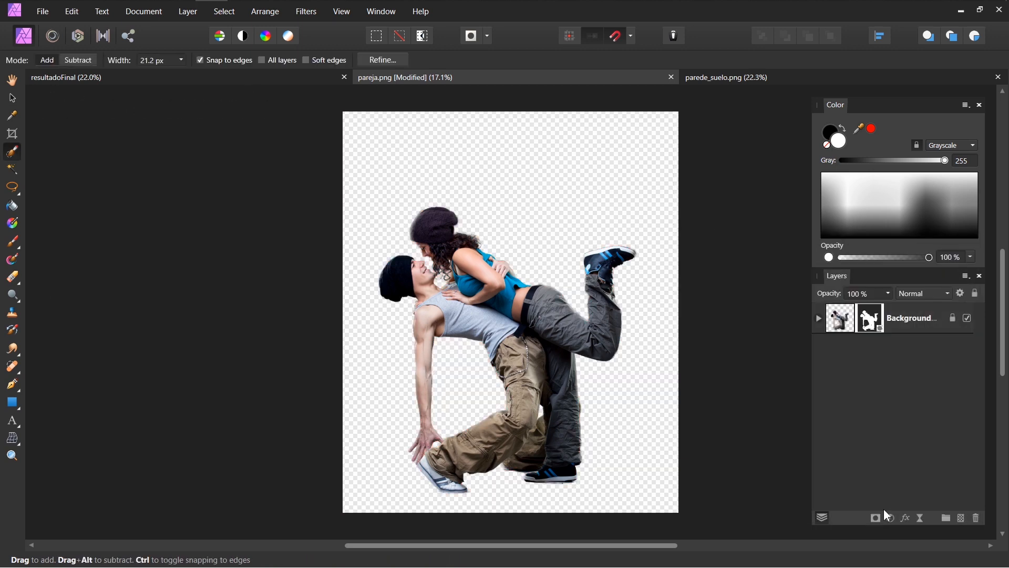
# Step: Copy the masked couple layer from pareja.png and paste it into the parede_suelo.png brick wall document
pyautogui.click(843, 326)
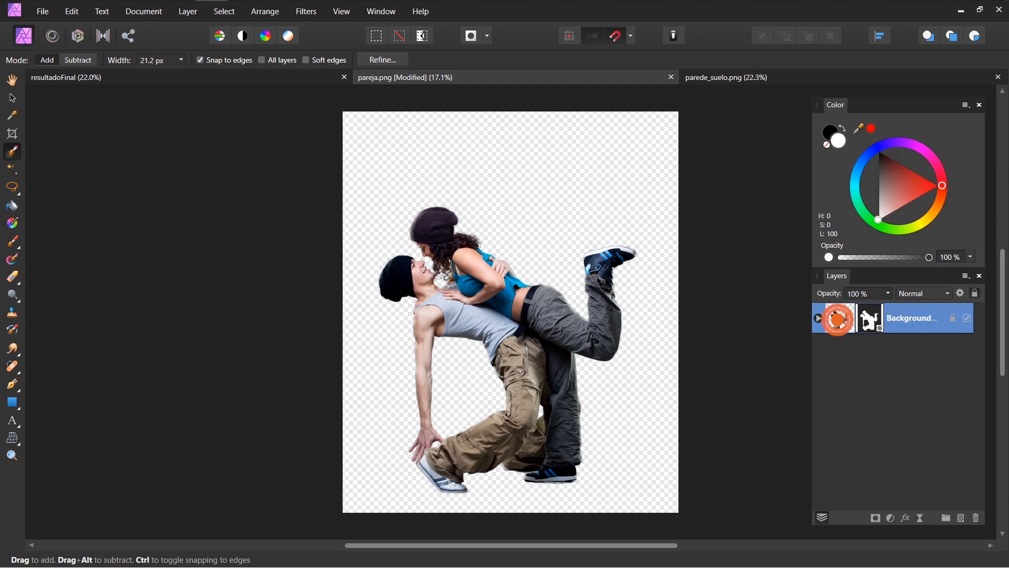
pyautogui.click(67, 11)
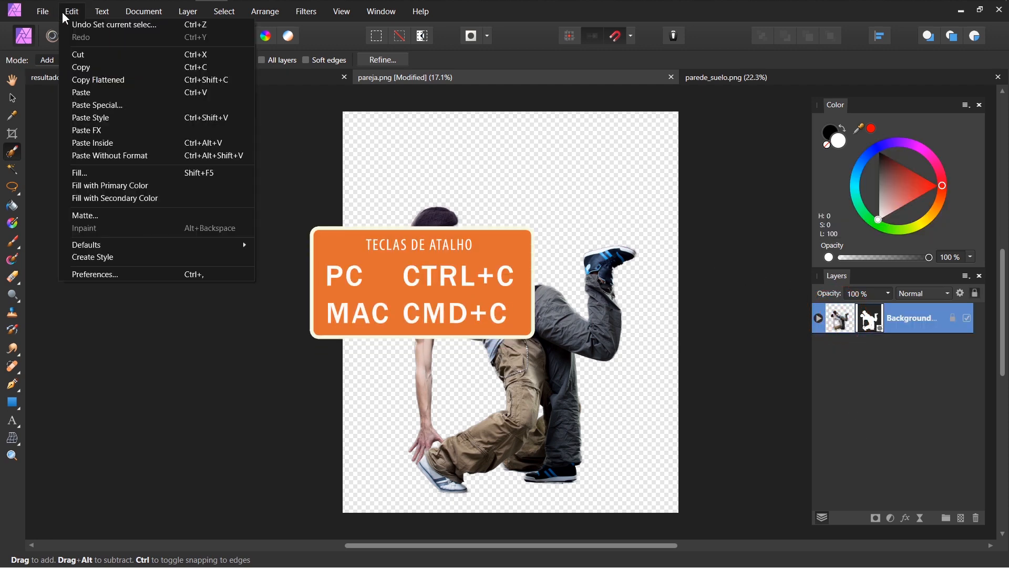
pyautogui.click(89, 67)
pyautogui.click(701, 77)
pyautogui.press('h')
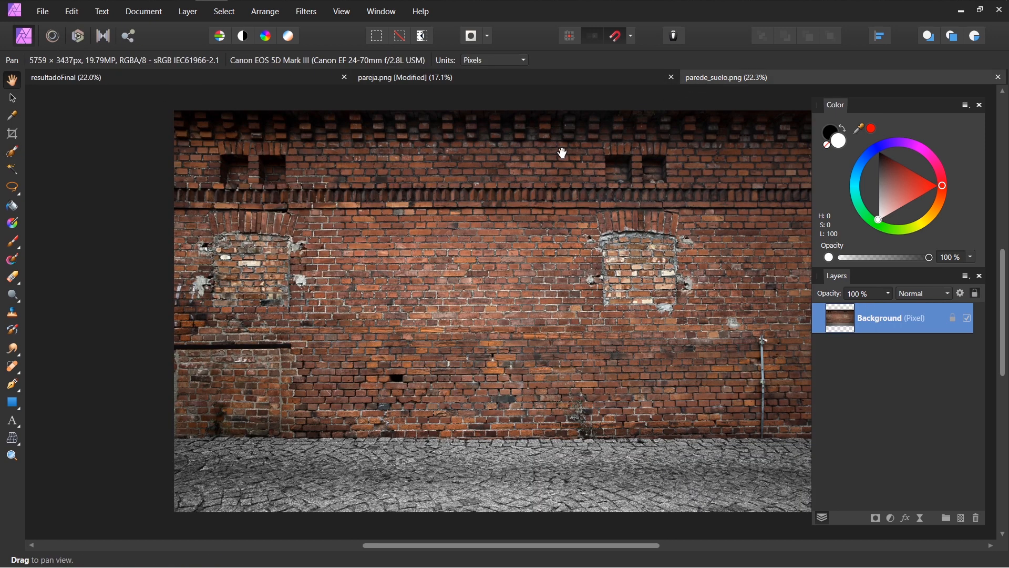
pyautogui.click(72, 11)
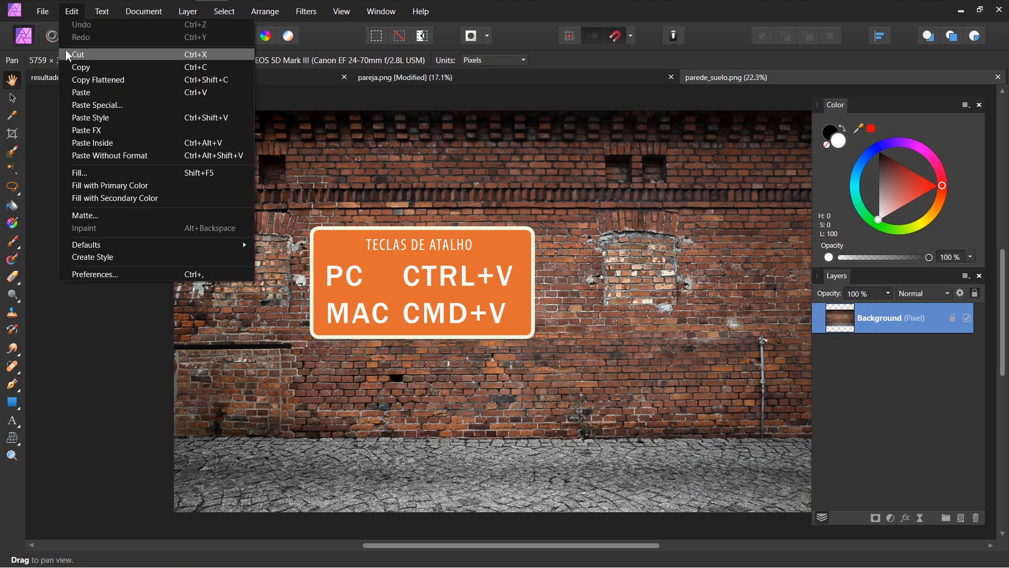
pyautogui.click(94, 95)
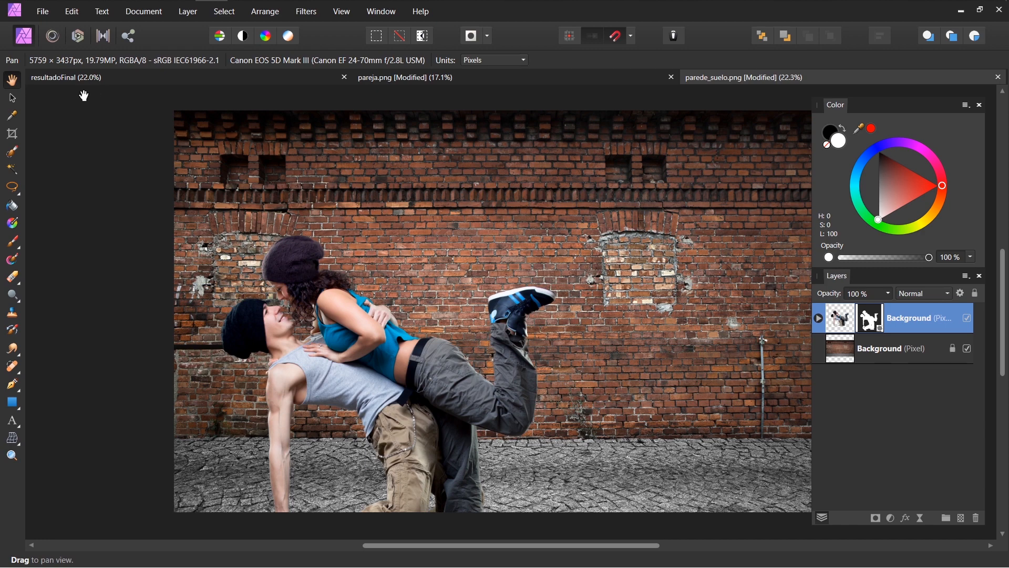
# Step: Scale down the pasted couple and position it near the middle of the brick wall with the feet on the cobblestones
pyautogui.click(12, 100)
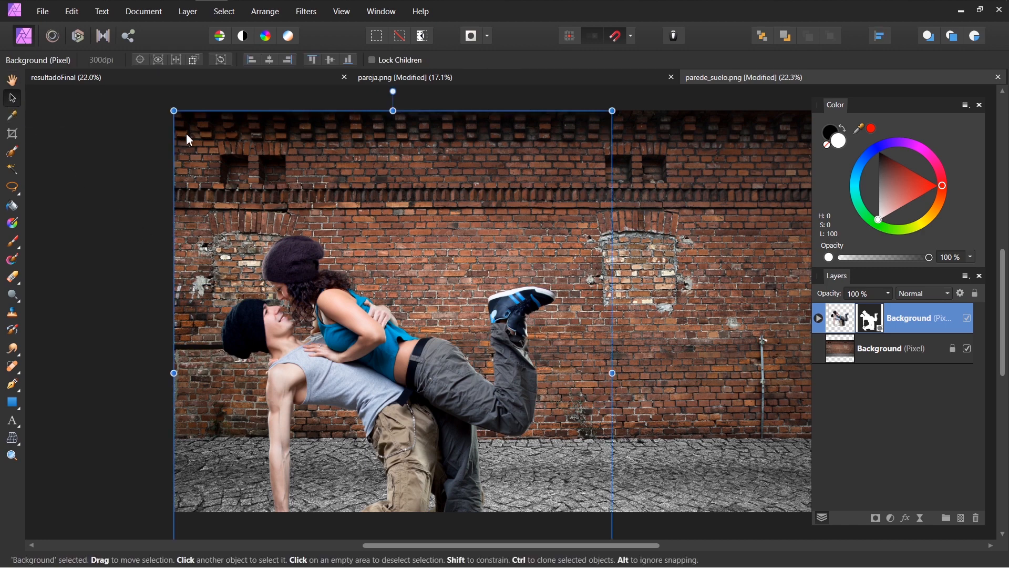
pyautogui.moveTo(173, 111); pyautogui.dragTo(242, 184)
pyautogui.moveTo(412, 381); pyautogui.dragTo(500, 278)
pyautogui.moveTo(698, 86); pyautogui.dragTo(670, 116)
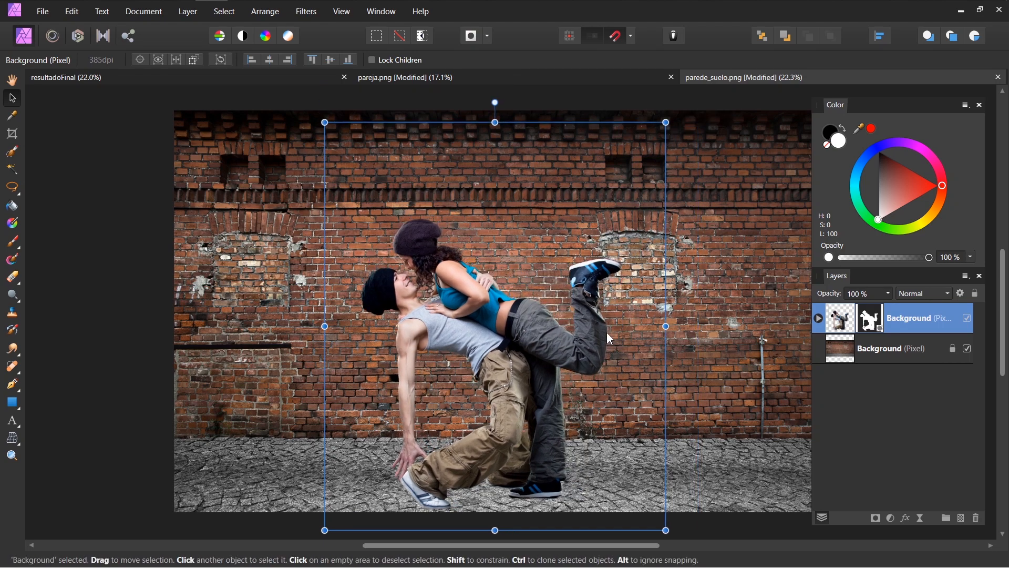
pyautogui.moveTo(607, 331); pyautogui.dragTo(624, 335)
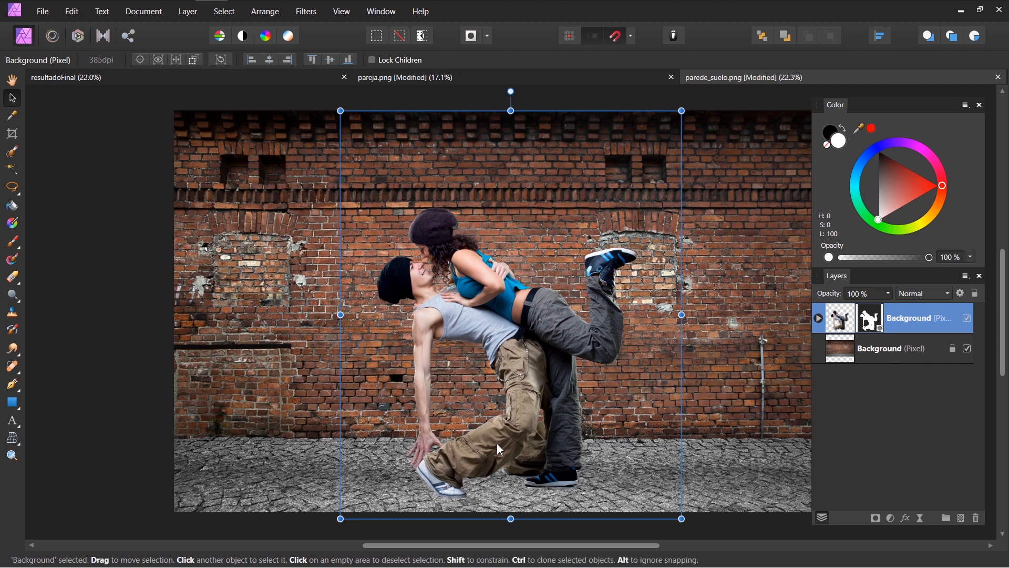
# Step: Add a White Balance adjustment above the couple's layer and warm it to 13%
pyautogui.click(890, 520)
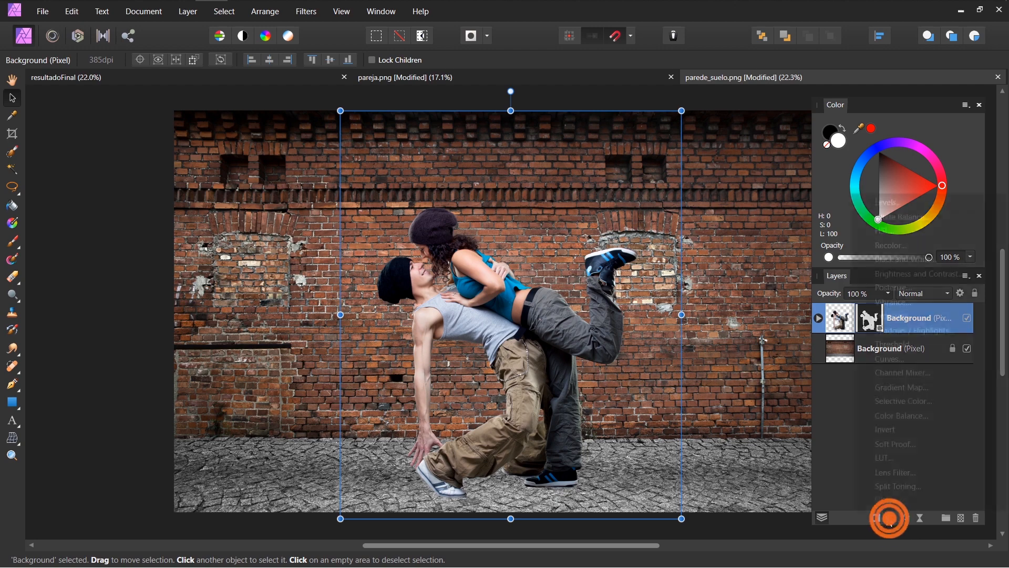
pyautogui.click(941, 219)
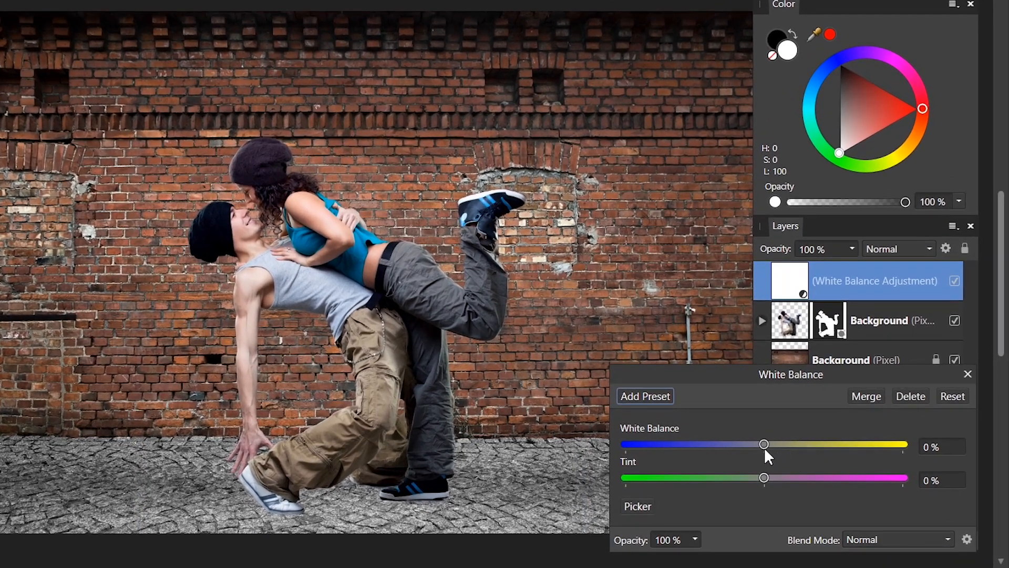
pyautogui.moveTo(765, 447); pyautogui.dragTo(781, 444)
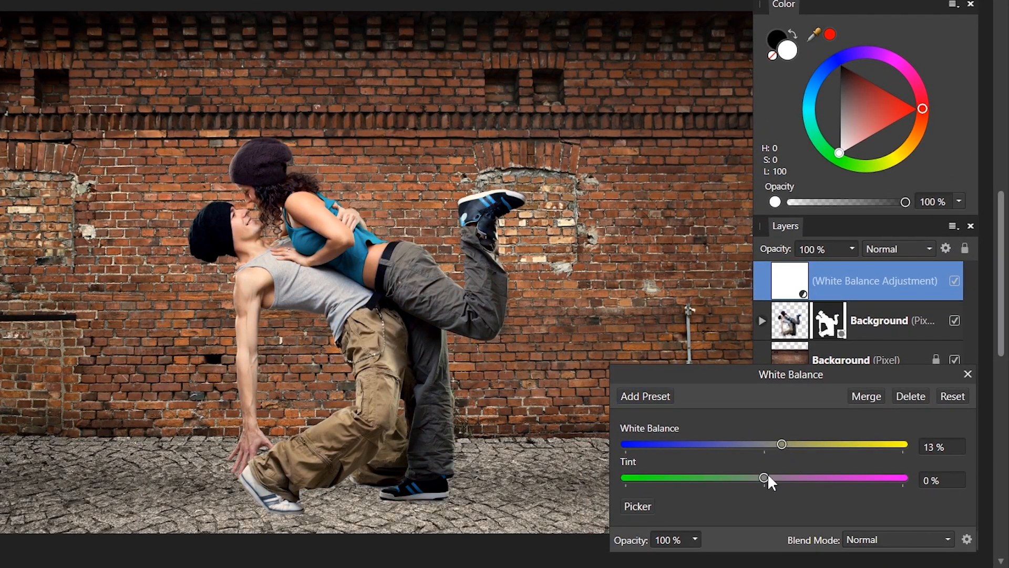
# Step: Nest the White Balance adjustment inside the couple's layer and set its white balance to 10% and tint to 7%
pyautogui.moveTo(755, 384); pyautogui.dragTo(535, 372)
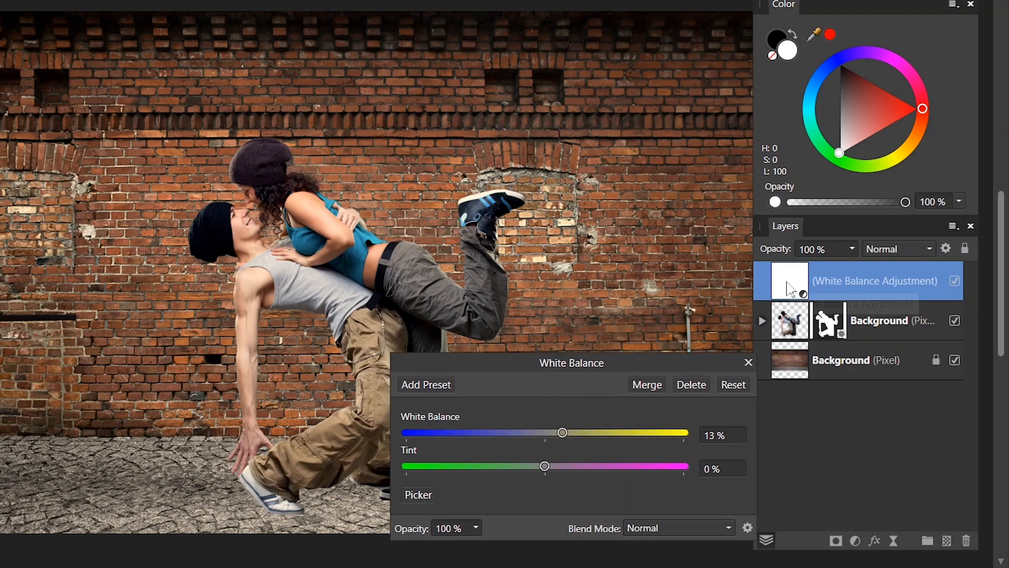
pyautogui.moveTo(809, 323); pyautogui.dragTo(810, 324)
pyautogui.moveTo(545, 472); pyautogui.dragTo(555, 466)
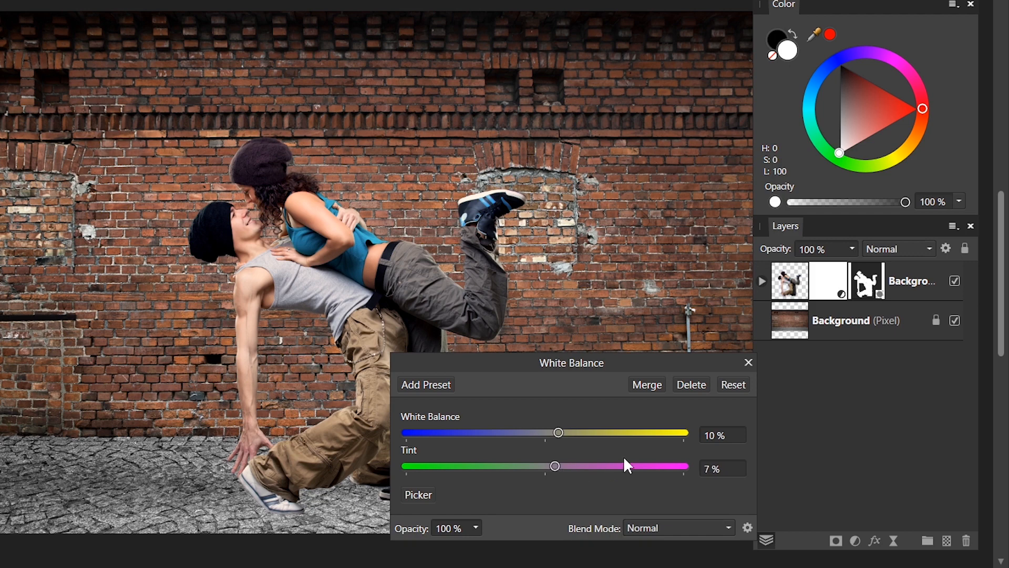
pyautogui.click(747, 364)
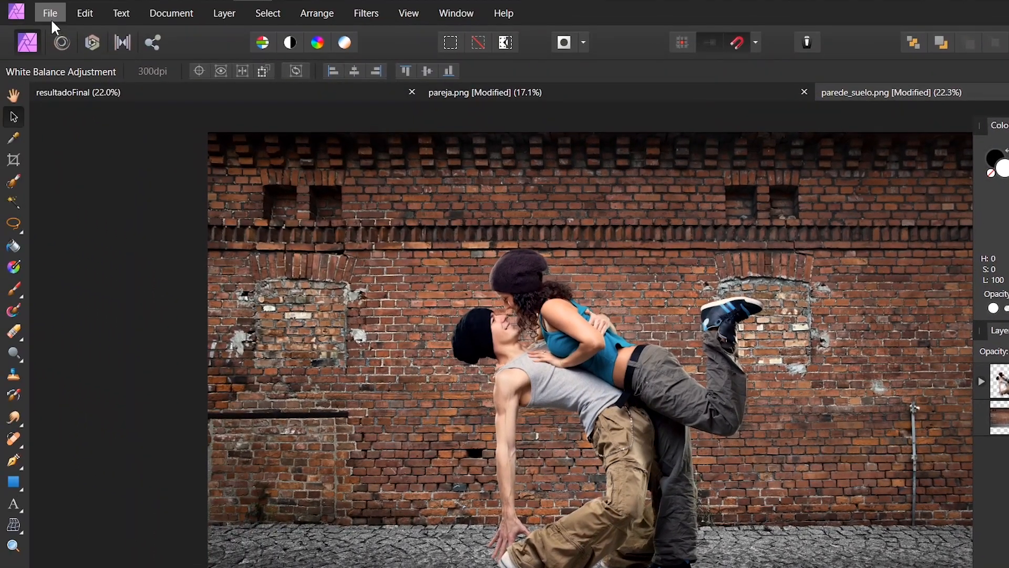
# Step: Place the file Yellow-Music-Image.psd into the brick wall document at its default size
pyautogui.click(49, 14)
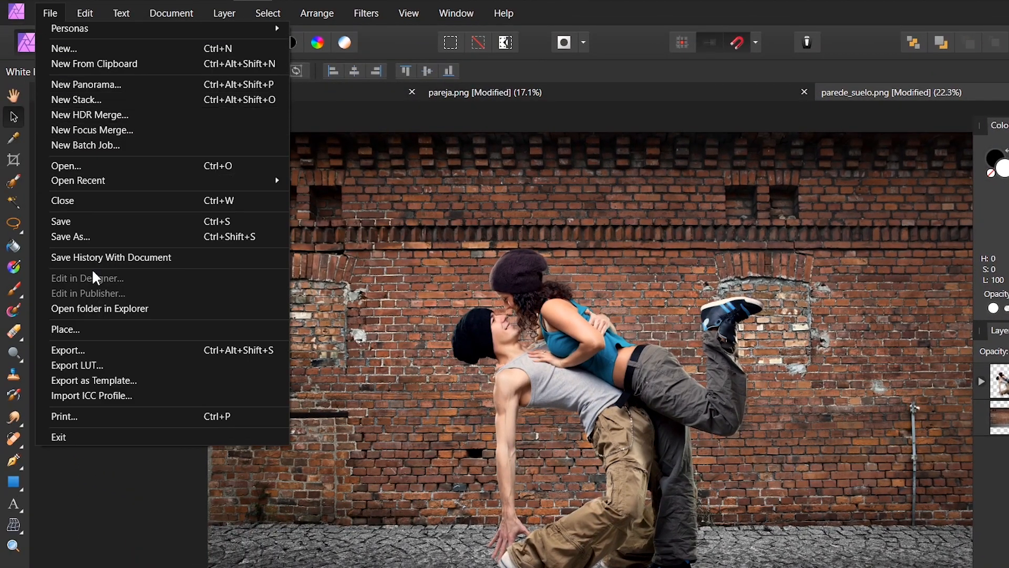
pyautogui.click(135, 330)
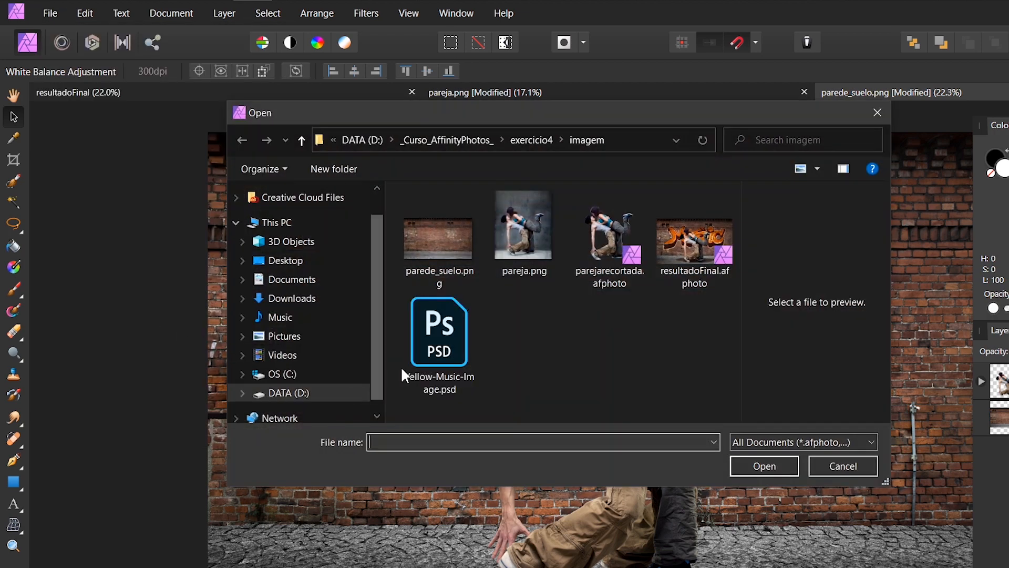
pyautogui.click(420, 365)
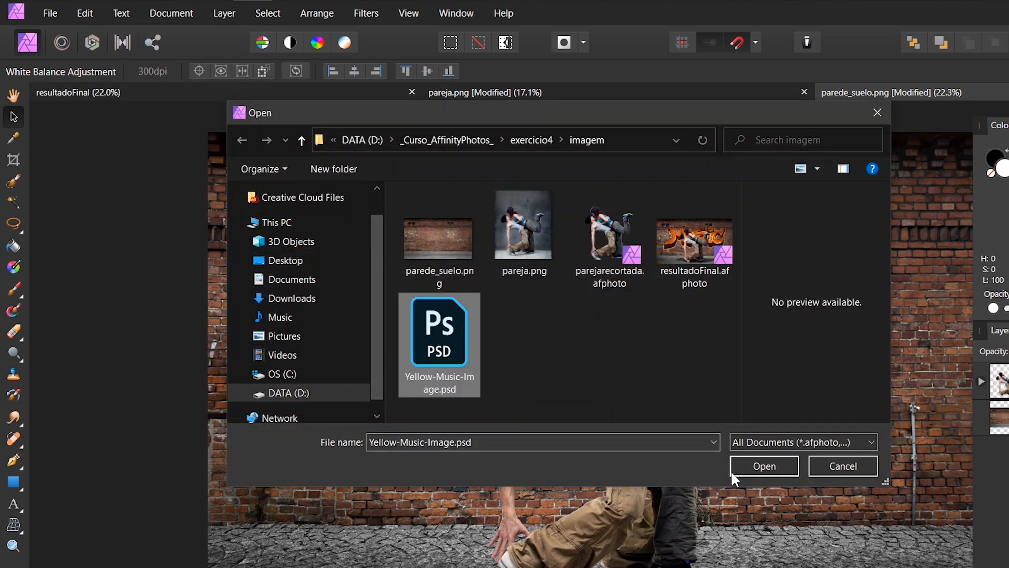
pyautogui.click(747, 466)
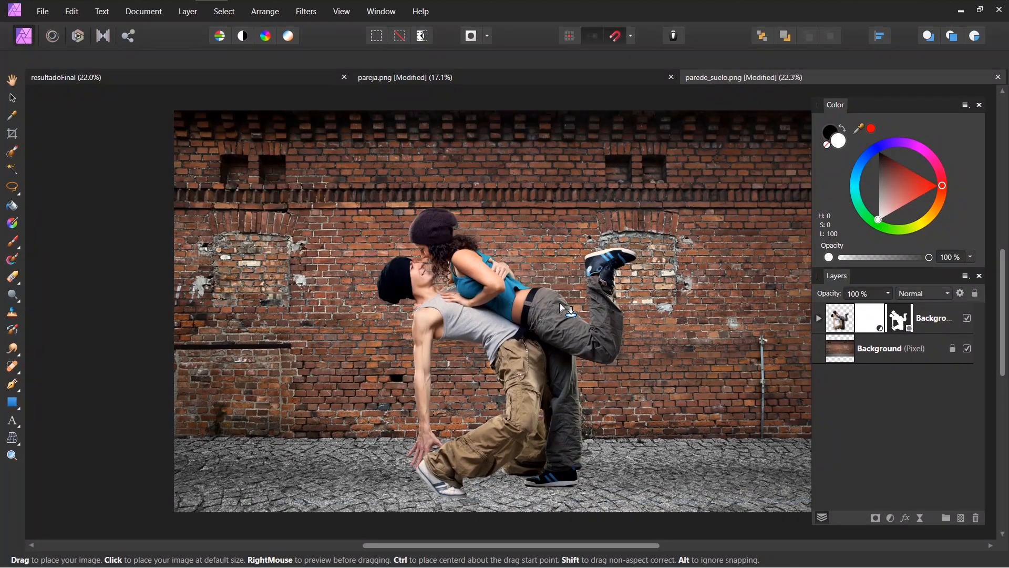
pyautogui.click(581, 315)
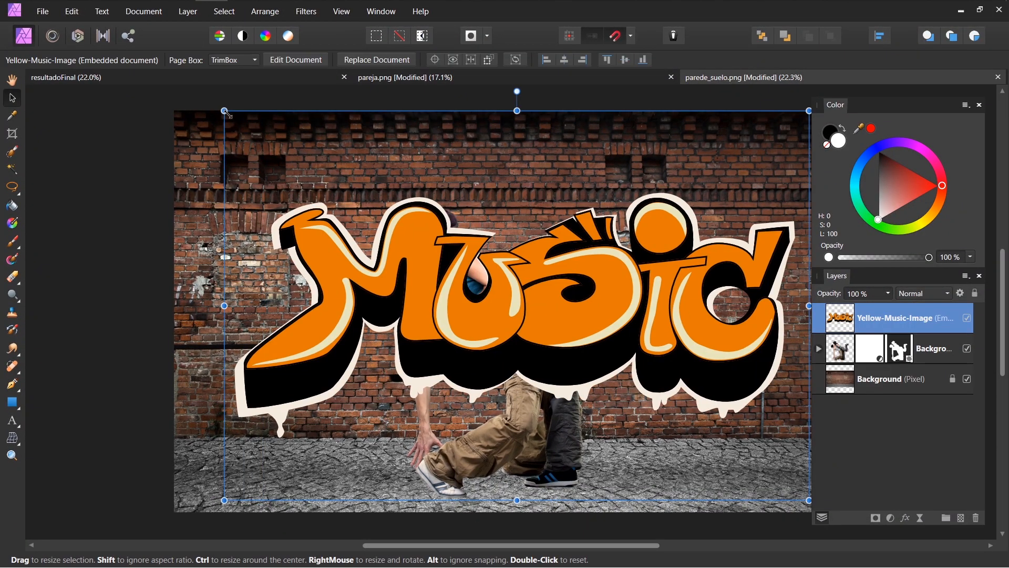
# Step: Resize and reposition the Music graffiti on the brick wall, and move its layer beneath the couple's layer
pyautogui.moveTo(224, 111); pyautogui.dragTo(292, 155)
pyautogui.moveTo(591, 331); pyautogui.dragTo(562, 301)
pyautogui.moveTo(791, 486); pyautogui.dragTo(808, 463)
pyautogui.moveTo(827, 315); pyautogui.dragTo(826, 364)
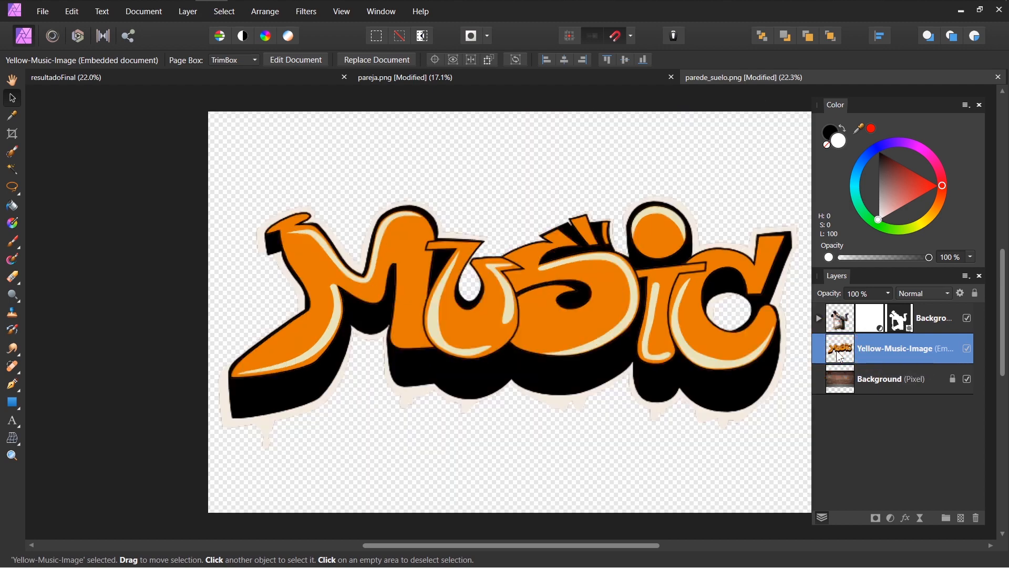
# Step: Open the embedded Music graphic for editing and set the fill of its black shadow shape to lightness 17
pyautogui.doubleClick(840, 349)
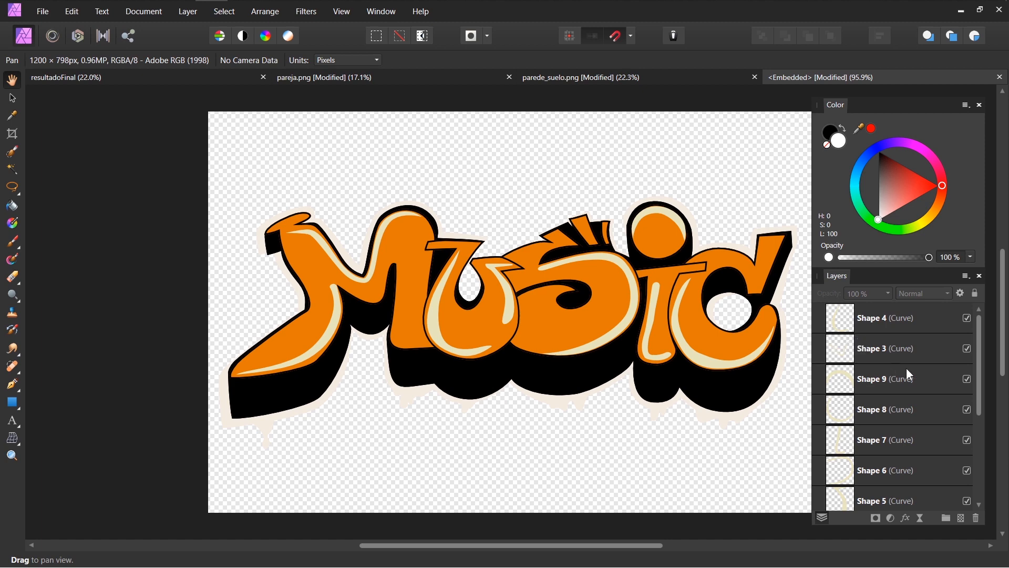
pyautogui.moveTo(982, 349); pyautogui.dragTo(984, 439)
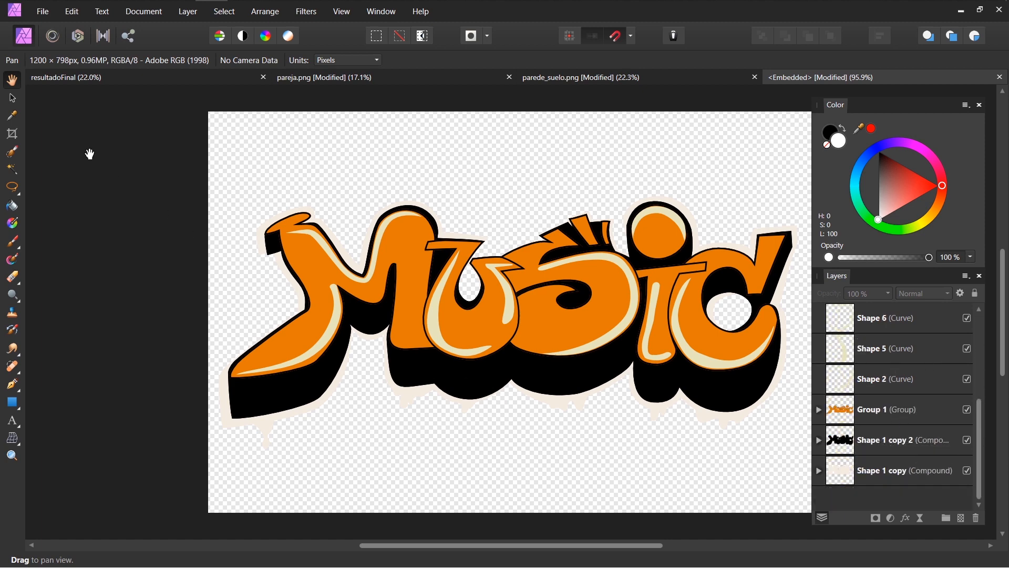
pyautogui.click(12, 104)
pyautogui.click(223, 377)
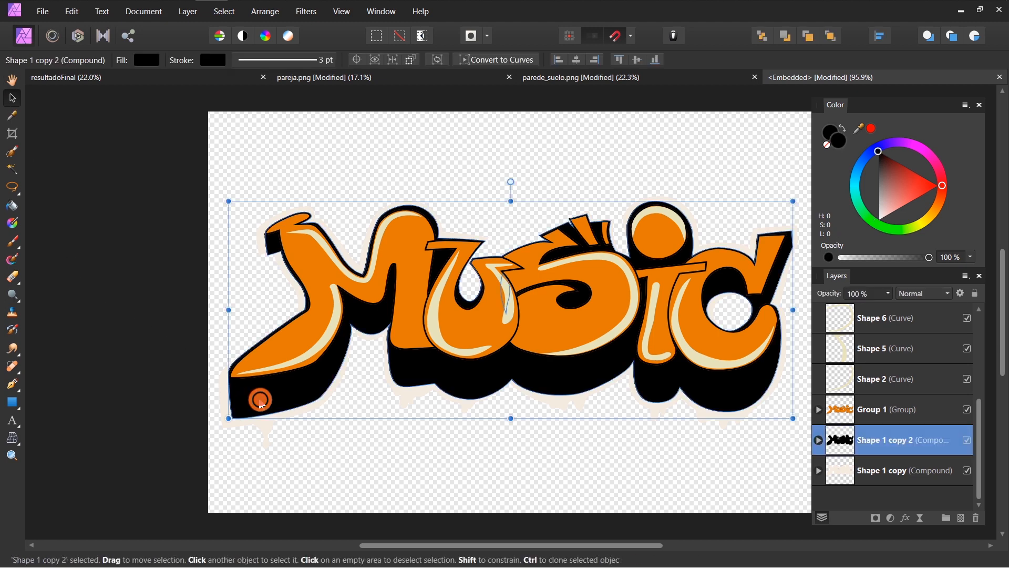
pyautogui.moveTo(884, 160)
pyautogui.mouseDown()
pyautogui.moveTo(866, 184)
pyautogui.moveTo(878, 163)
pyautogui.mouseUp()
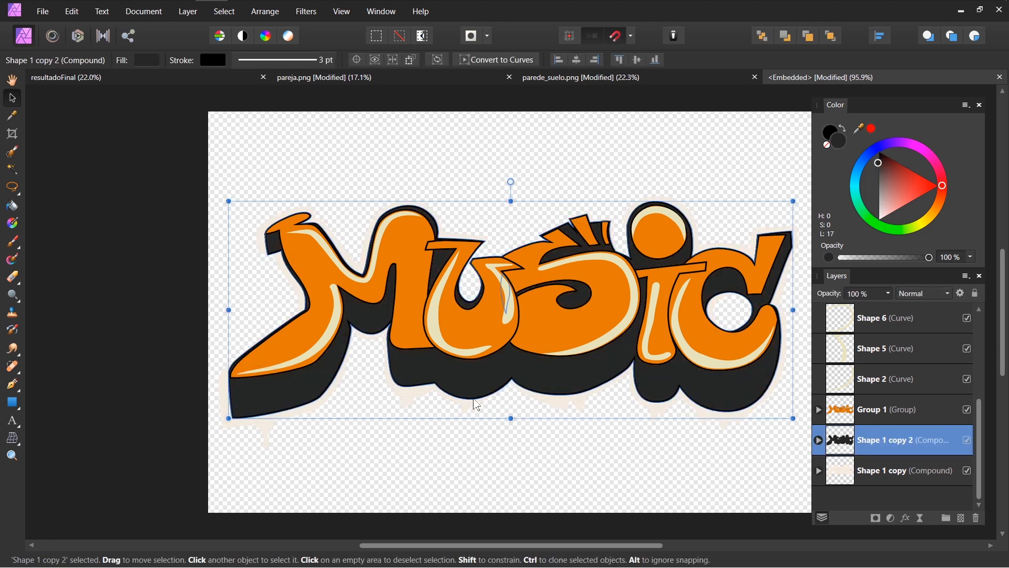
# Step: Remove the stroke from the shadow shape behind the Music letters
pyautogui.click(212, 59)
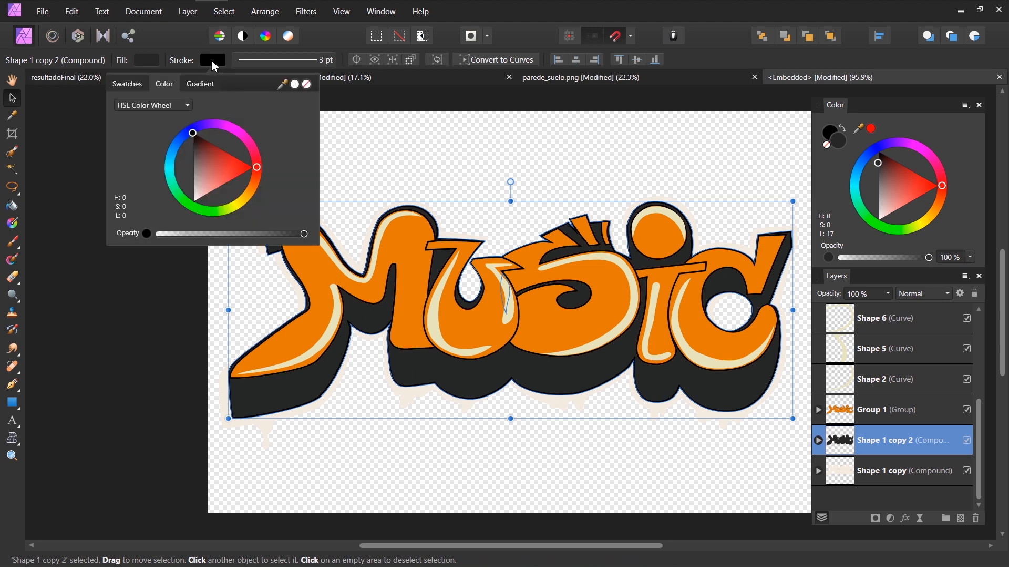
pyautogui.click(308, 85)
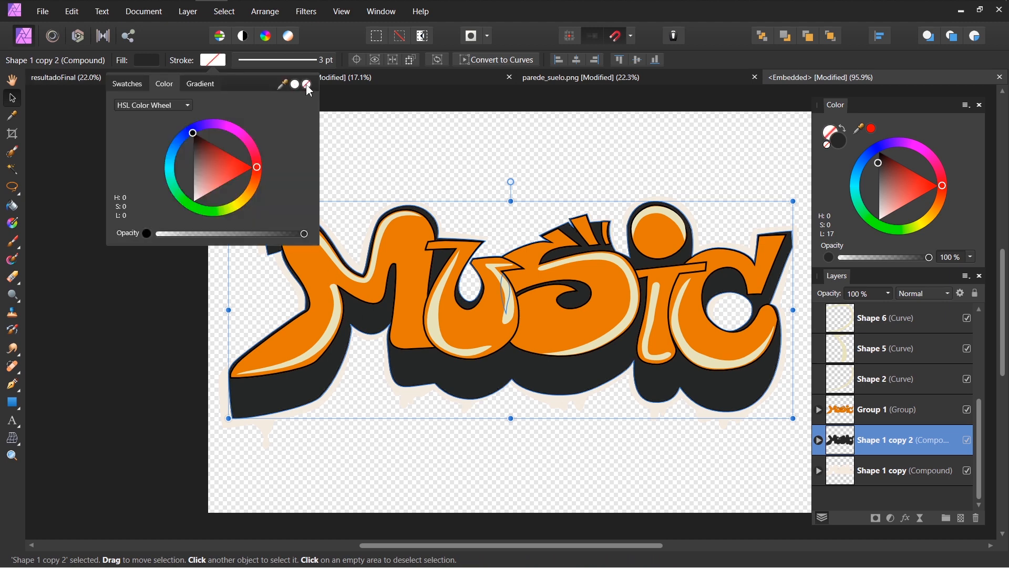
pyautogui.click(689, 343)
# Step: Set the stroke width of the letter i shape inside Group 1 to 6.7 pt, and close the embedded Music document
pyautogui.click(659, 279)
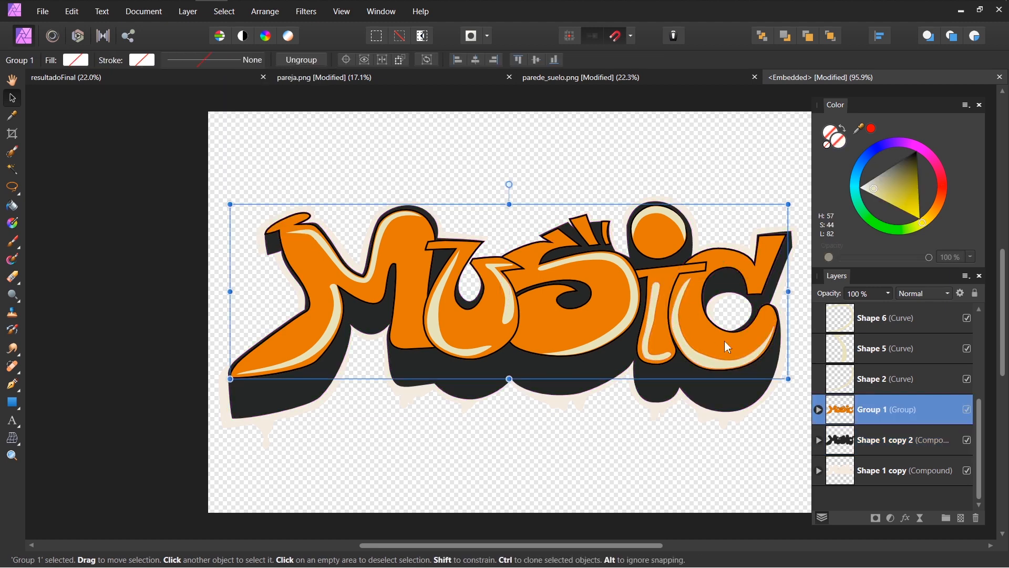
pyautogui.click(818, 410)
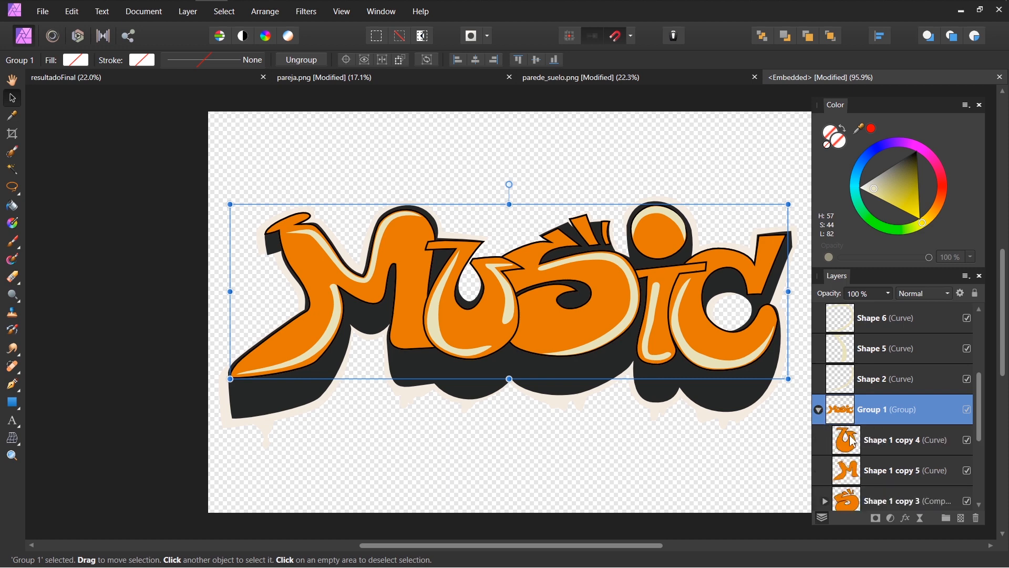
pyautogui.scroll(-2, 861, 472)
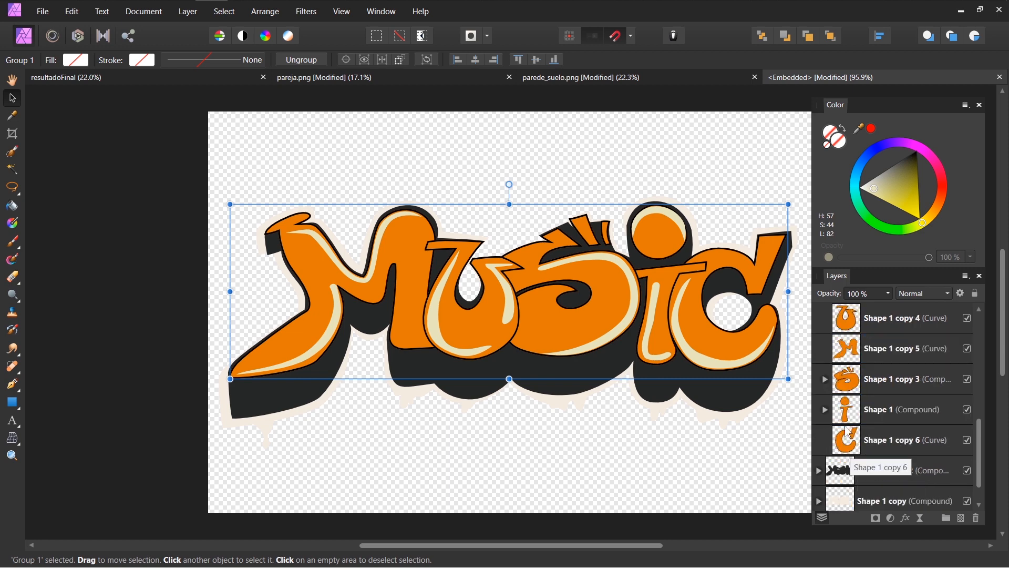
pyautogui.click(904, 409)
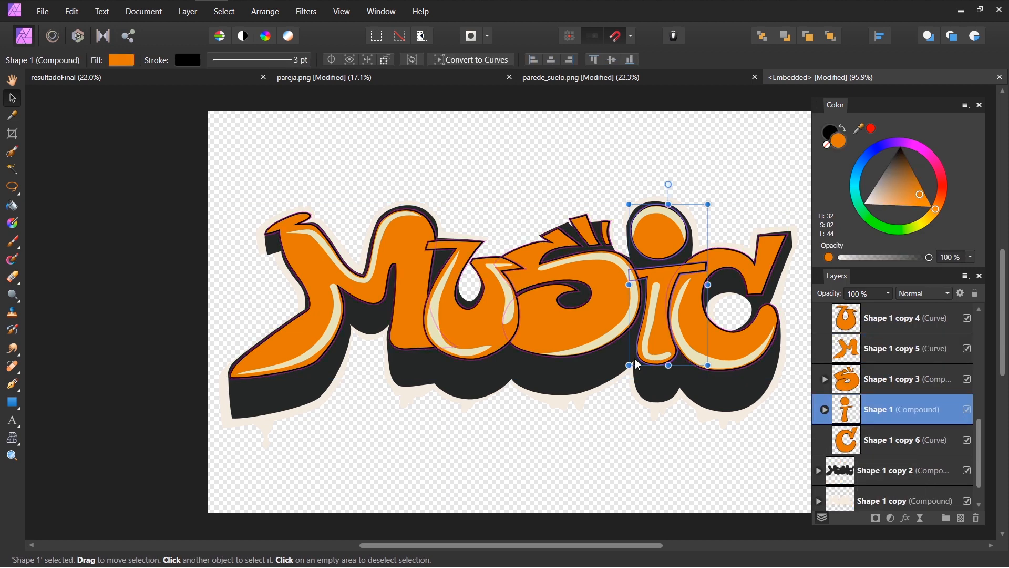
pyautogui.click(293, 68)
pyautogui.moveTo(235, 106); pyautogui.dragTo(241, 107)
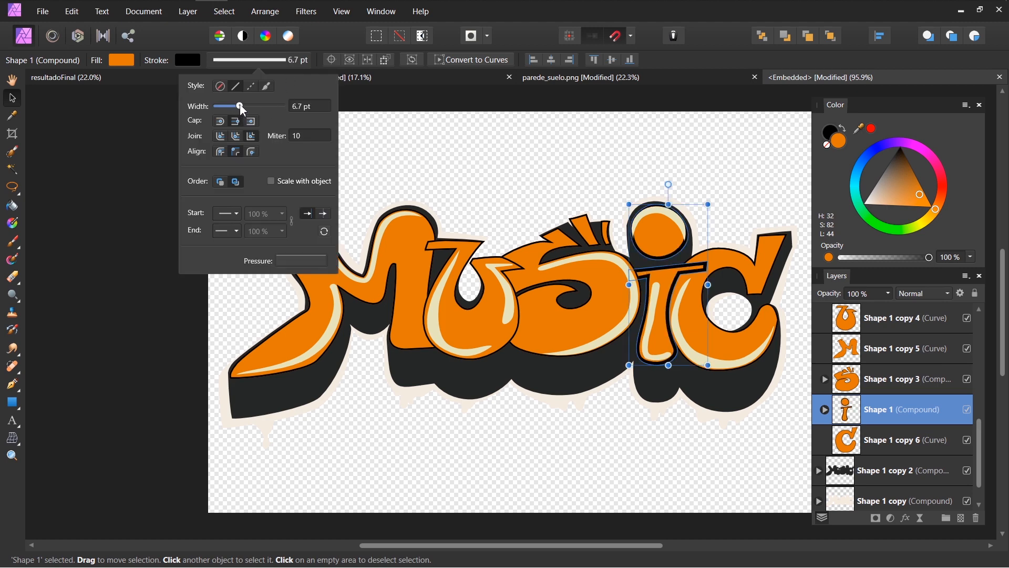
pyautogui.click(666, 105)
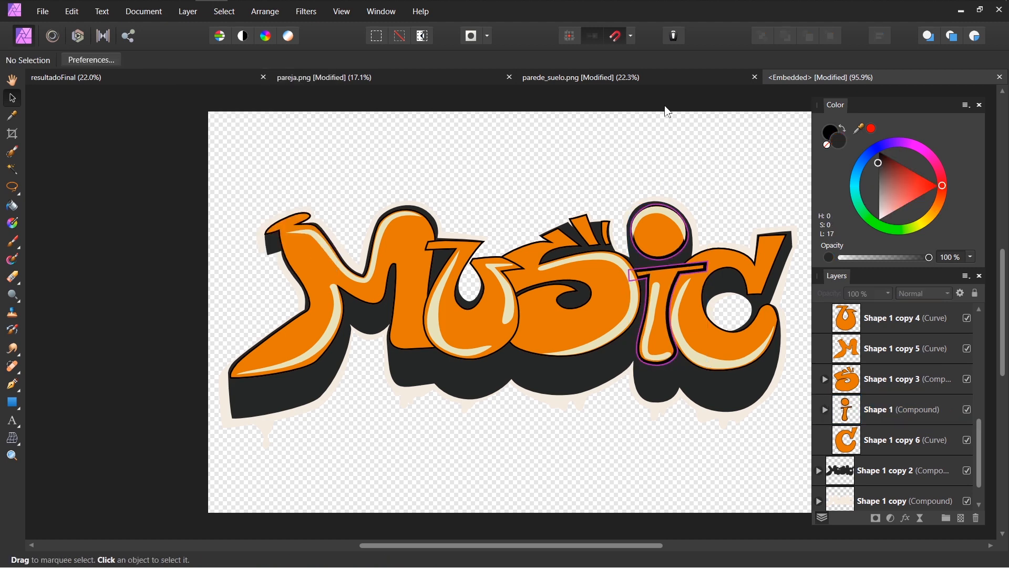
pyautogui.click(1001, 78)
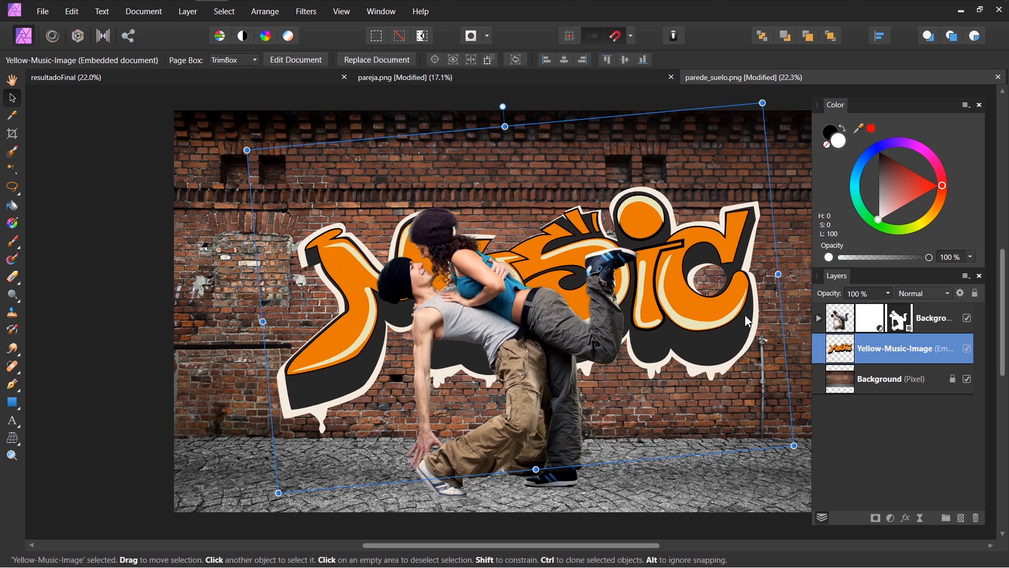
# Step: Set the Yellow-Music-Image layer's blend mode to Overlay and shift the graffiti slightly upward on the wall
pyautogui.click(927, 294)
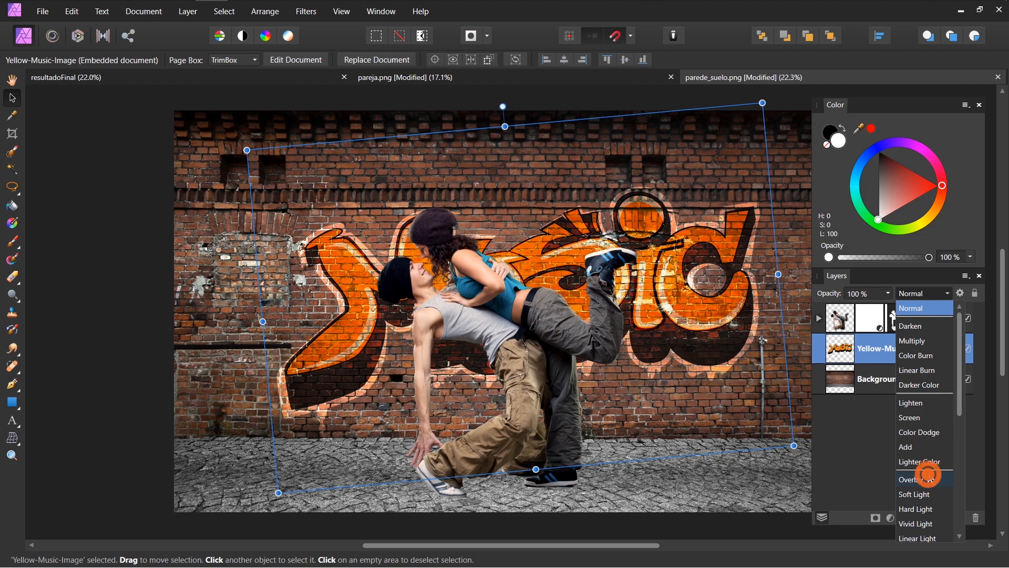
pyautogui.click(926, 476)
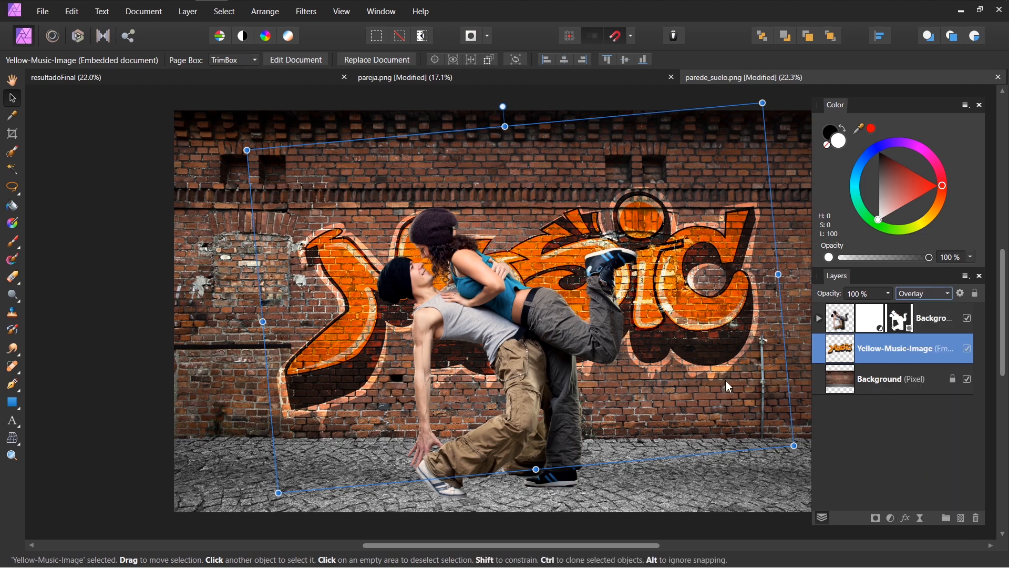
pyautogui.moveTo(345, 337); pyautogui.dragTo(345, 323)
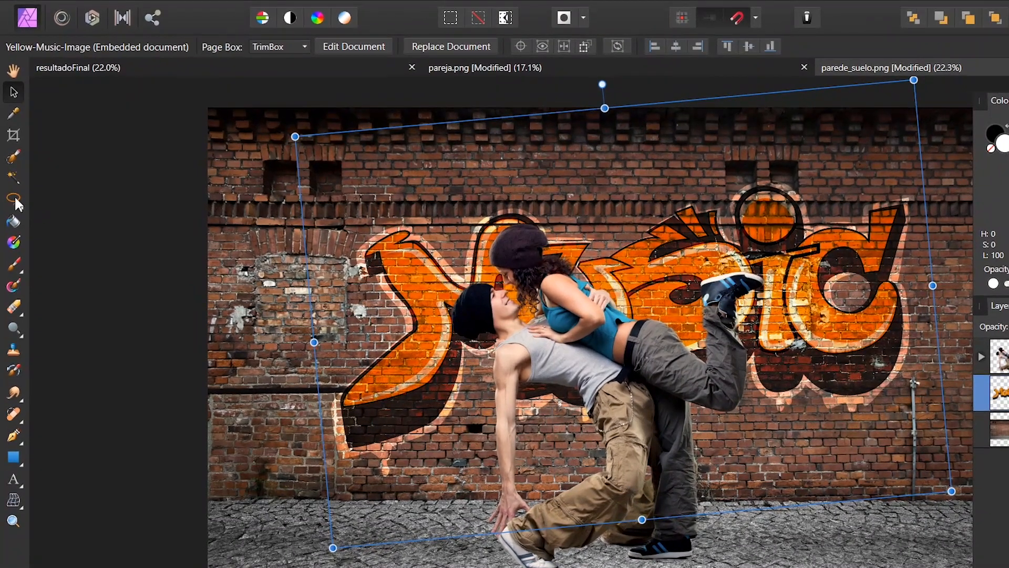
# Step: Draw a polygonal freehand selection in the shape of a cast shadow on the pavement around the couple's feet
pyautogui.click(14, 199)
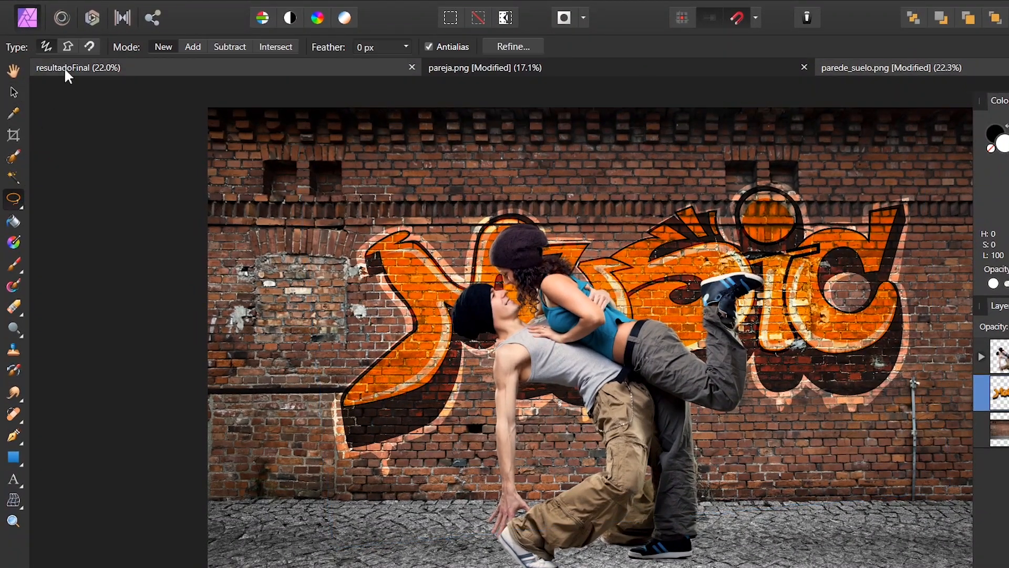
pyautogui.click(68, 46)
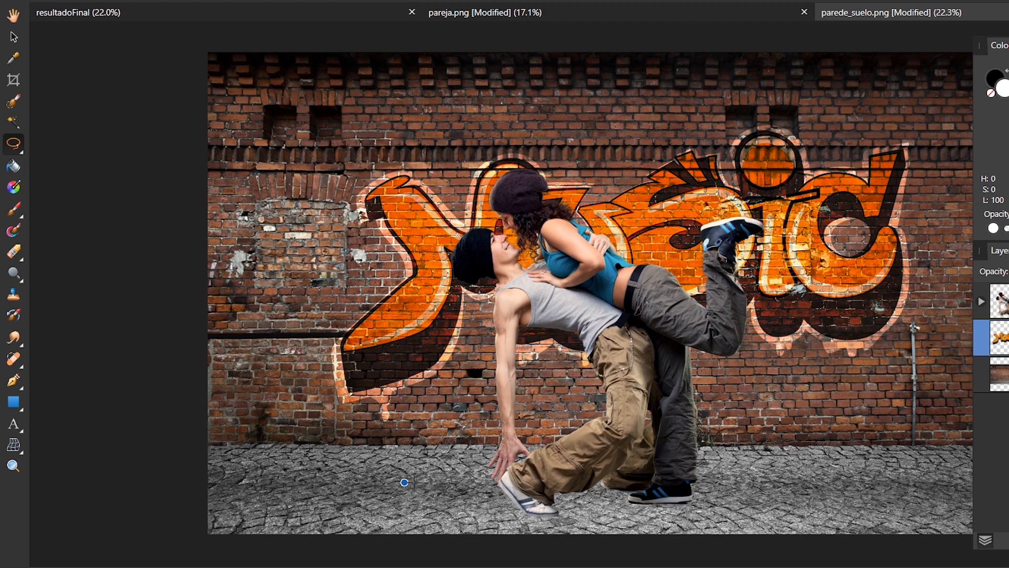
pyautogui.moveTo(404, 482)
pyautogui.mouseDown()
pyautogui.moveTo(735, 467)
pyautogui.moveTo(789, 487)
pyautogui.moveTo(680, 516)
pyautogui.moveTo(518, 526)
pyautogui.moveTo(389, 487)
pyautogui.moveTo(403, 482)
pyautogui.mouseUp()
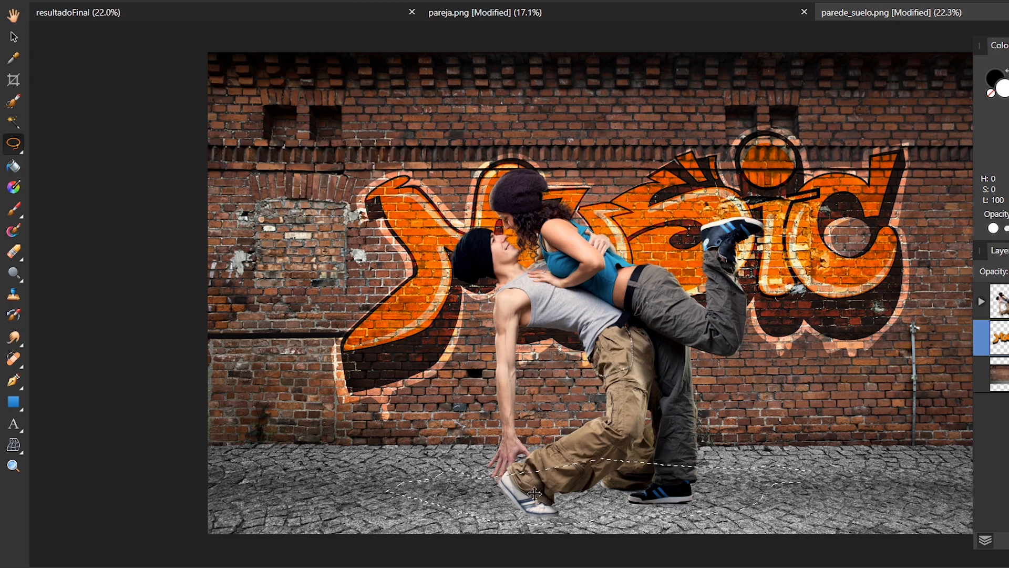
pyautogui.moveTo(568, 500); pyautogui.dragTo(555, 509)
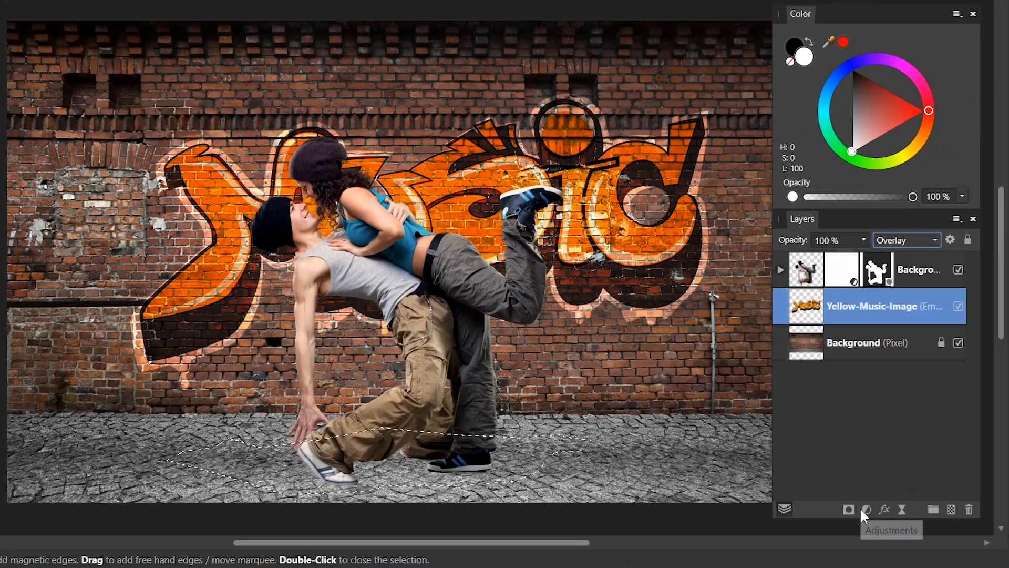
# Step: Add a Curves adjustment limited to the pavement selection, directly above the Music graffiti layer
pyautogui.click(876, 513)
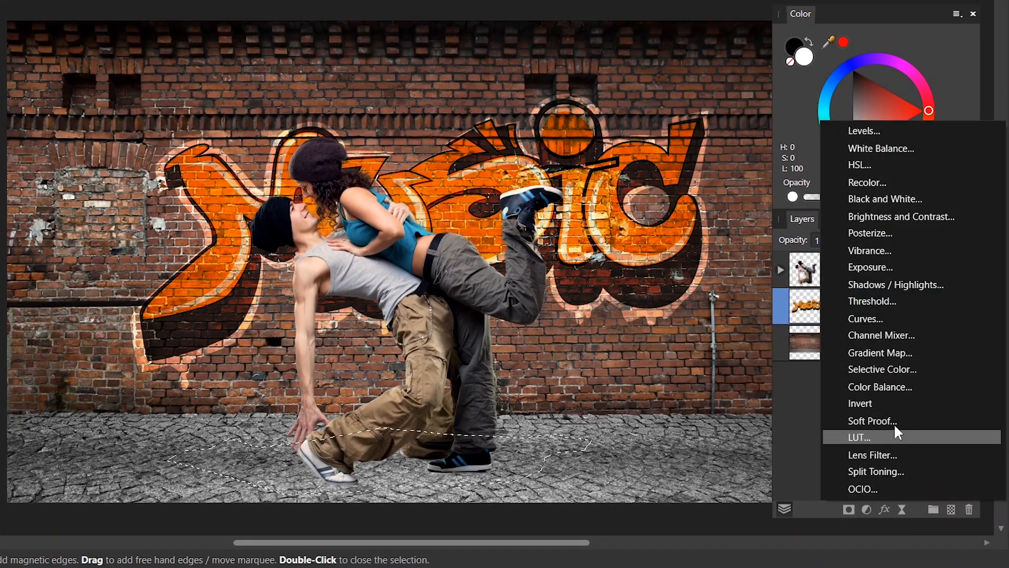
pyautogui.click(929, 318)
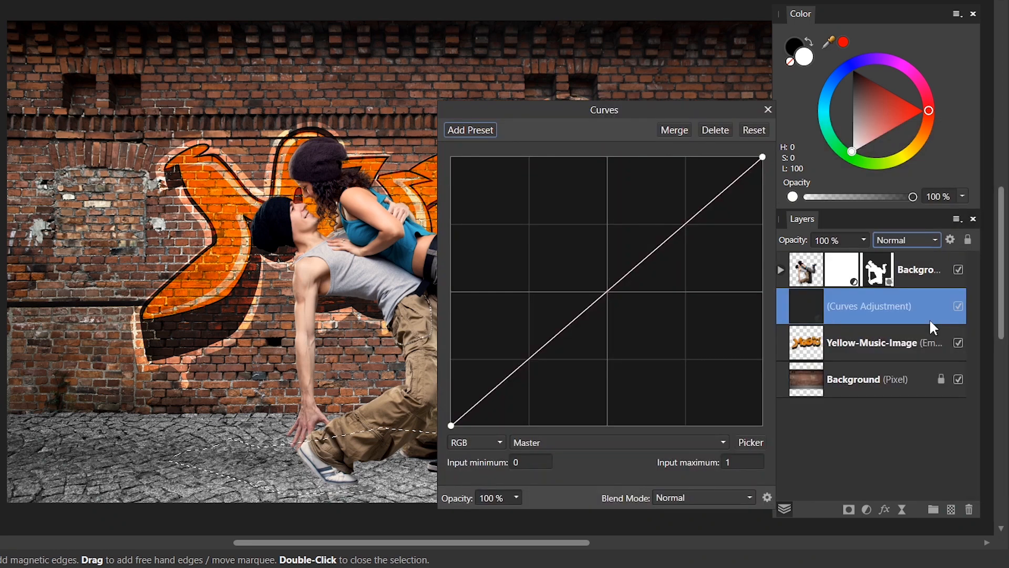
pyautogui.moveTo(556, 129); pyautogui.dragTo(627, 91)
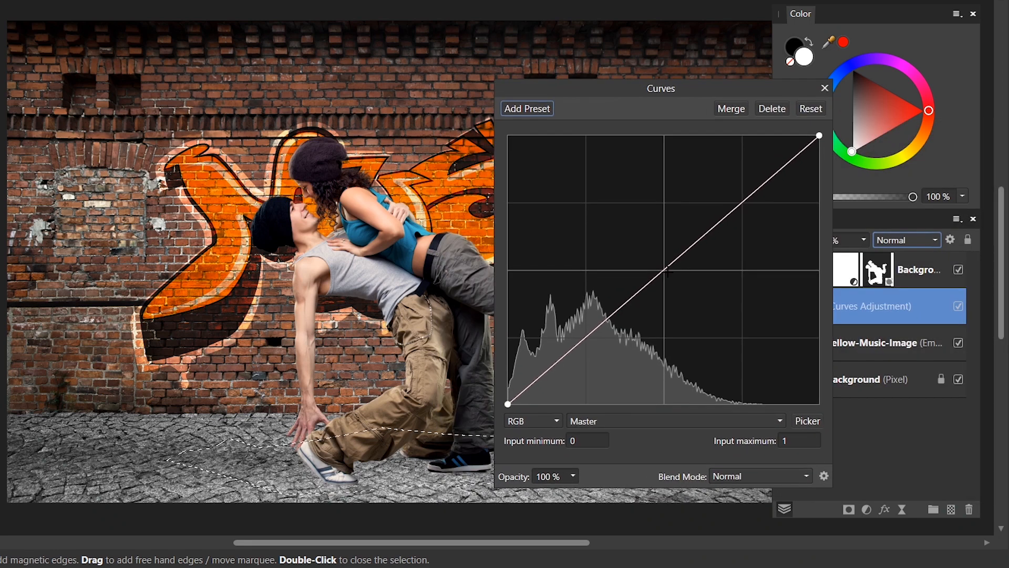
# Step: Shape the master curve into a dark shadow by lowering the midtones and white point and slightly raising the black point
pyautogui.moveTo(666, 270); pyautogui.dragTo(672, 304)
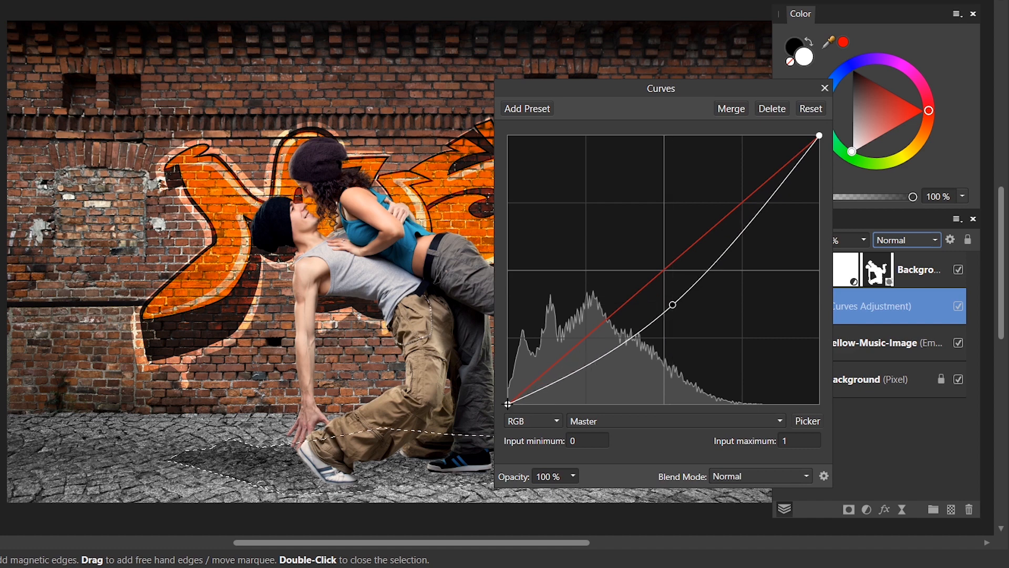
pyautogui.moveTo(508, 404); pyautogui.dragTo(508, 368)
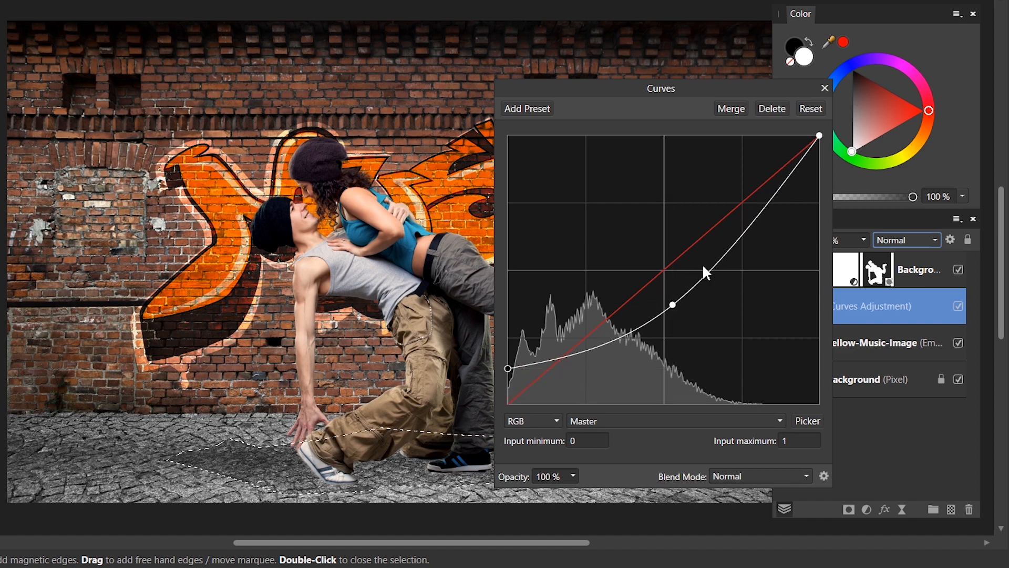
pyautogui.moveTo(820, 135); pyautogui.dragTo(826, 206)
pyautogui.moveTo(673, 305); pyautogui.dragTo(672, 335)
pyautogui.moveTo(741, 286); pyautogui.dragTo(745, 295)
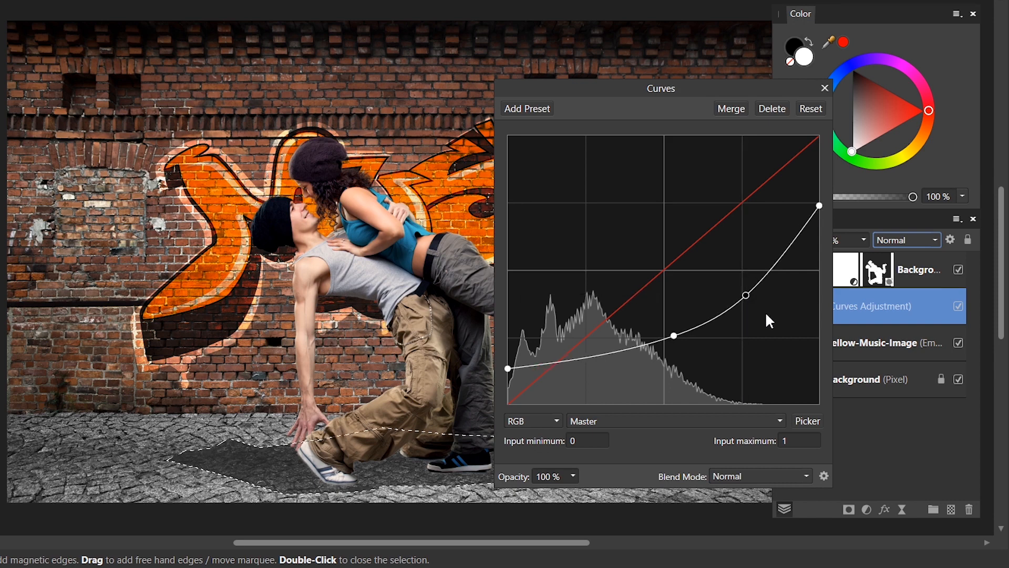
pyautogui.press('Delete')
pyautogui.moveTo(674, 336); pyautogui.dragTo(671, 349)
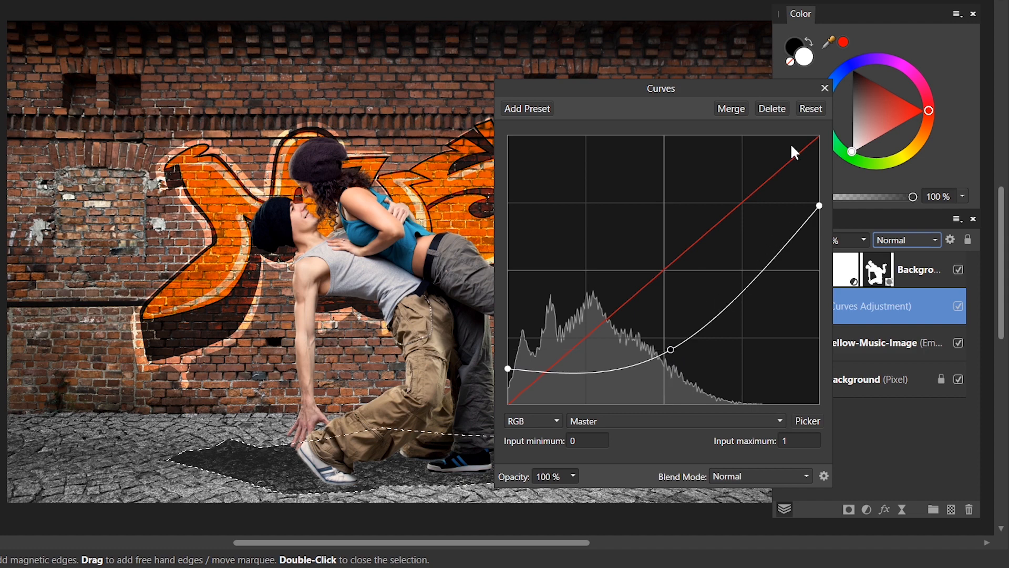
pyautogui.click(823, 89)
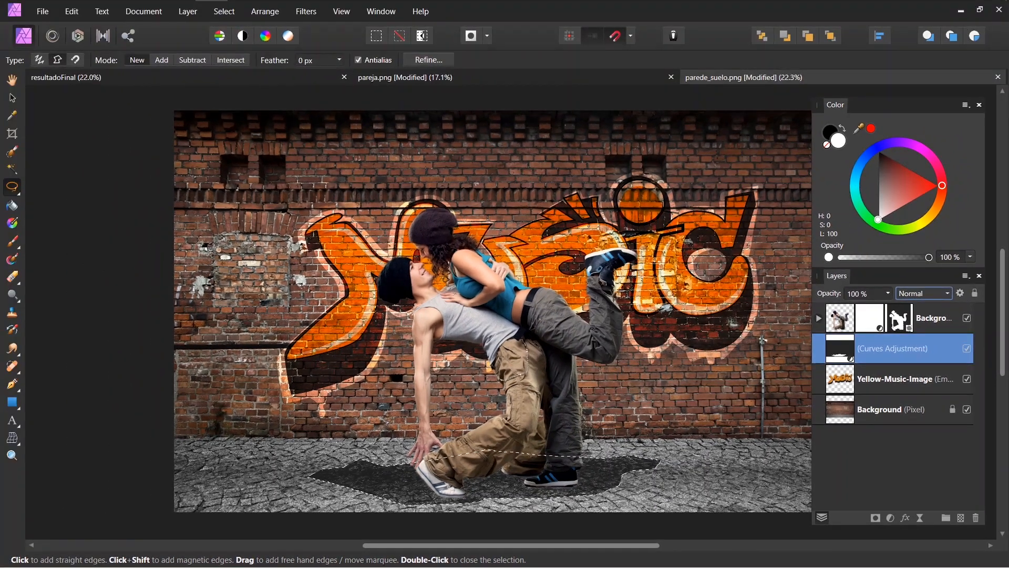
# Step: Deselect the shadow area and apply a Motion Blur with a 58 px radius and 0° rotation to the Curves adjustment
pyautogui.click(397, 37)
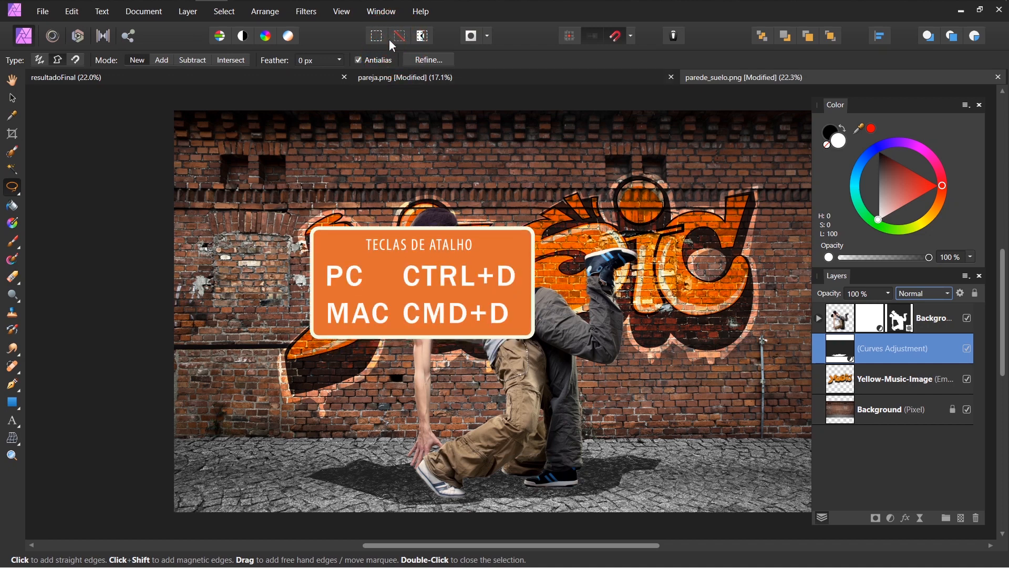
pyautogui.click(307, 11)
pyautogui.moveTo(327, 24)
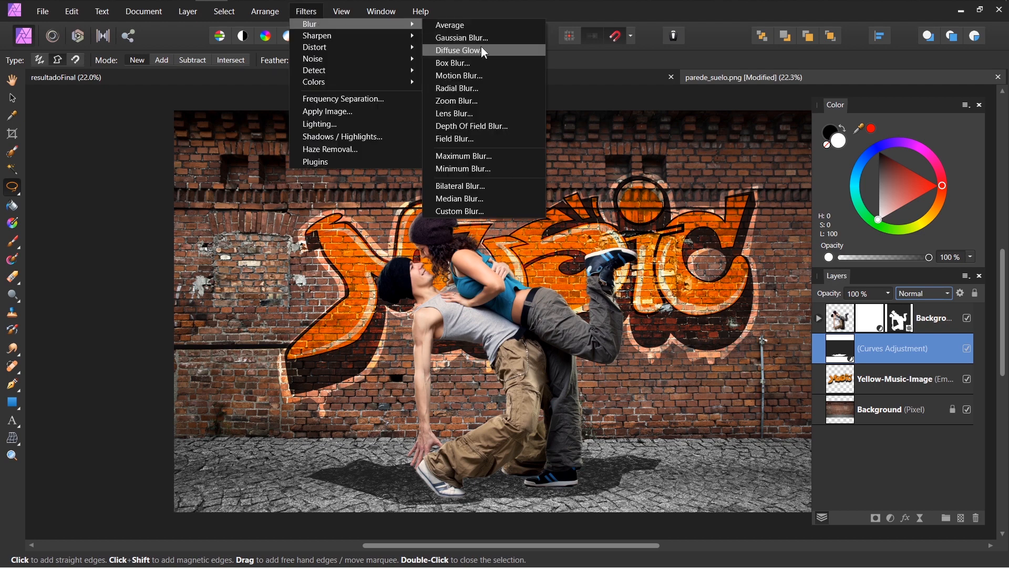
pyautogui.click(507, 77)
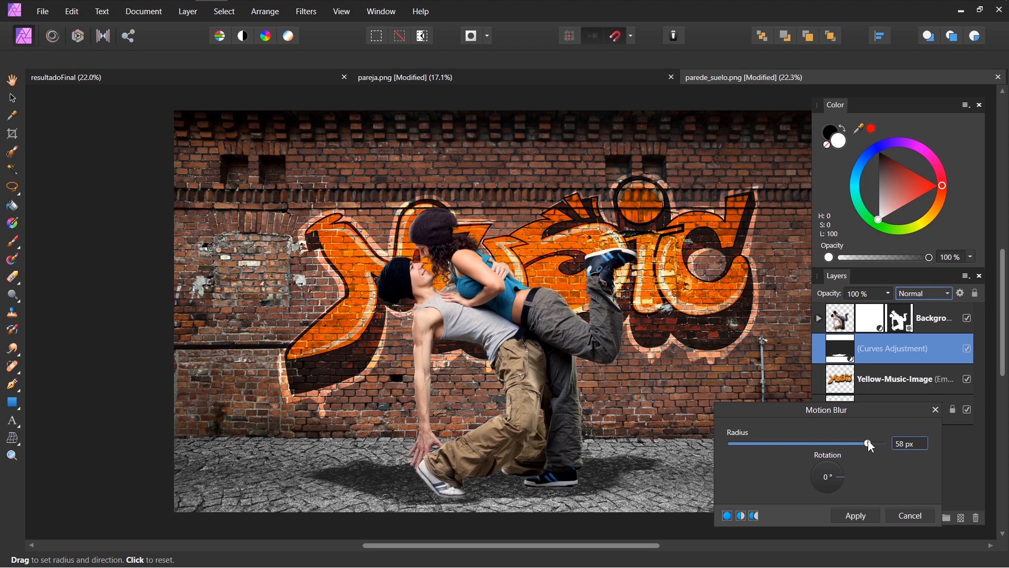
pyautogui.click(867, 514)
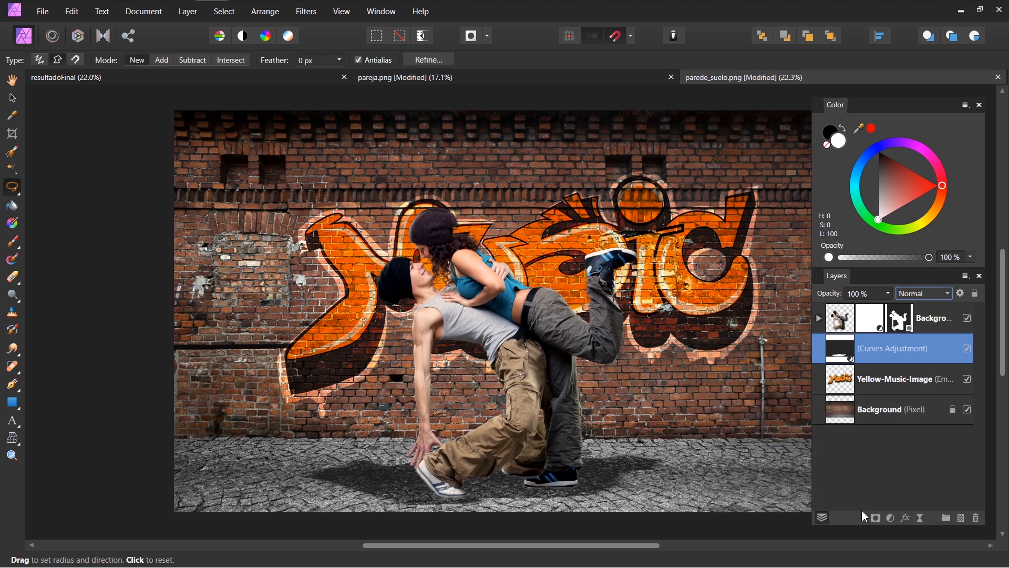
# Step: Apply a Gaussian Blur to the Curves adjustment to soften the edges of the pavement shadow
pyautogui.click(306, 11)
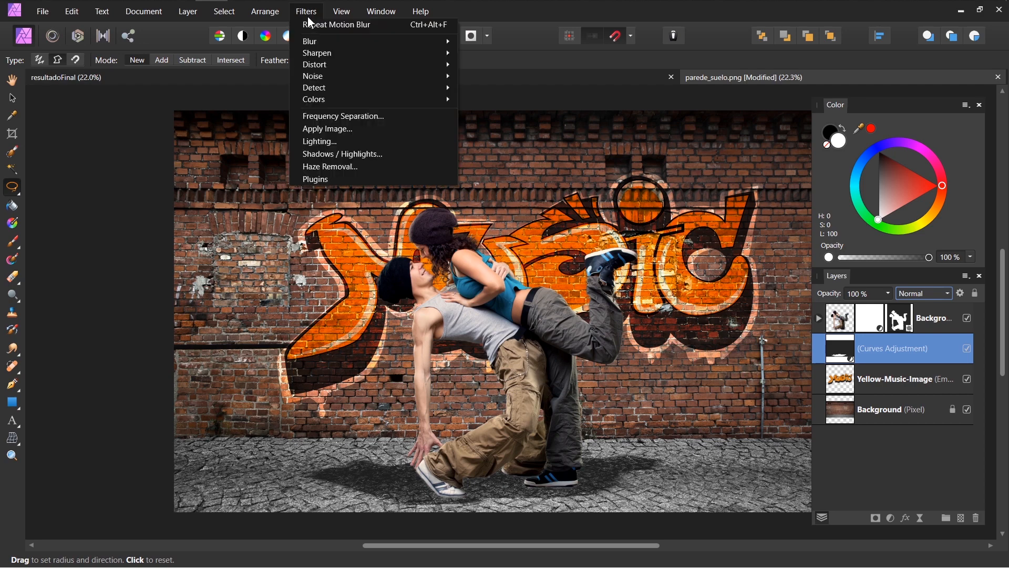
pyautogui.moveTo(376, 42)
pyautogui.click(520, 56)
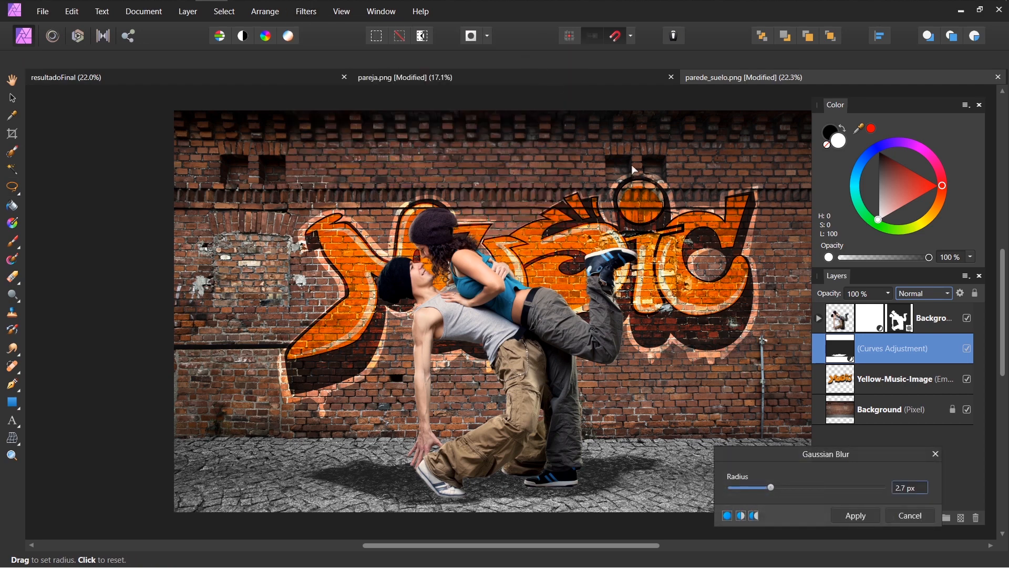
pyautogui.moveTo(772, 491); pyautogui.dragTo(795, 489)
pyautogui.click(854, 517)
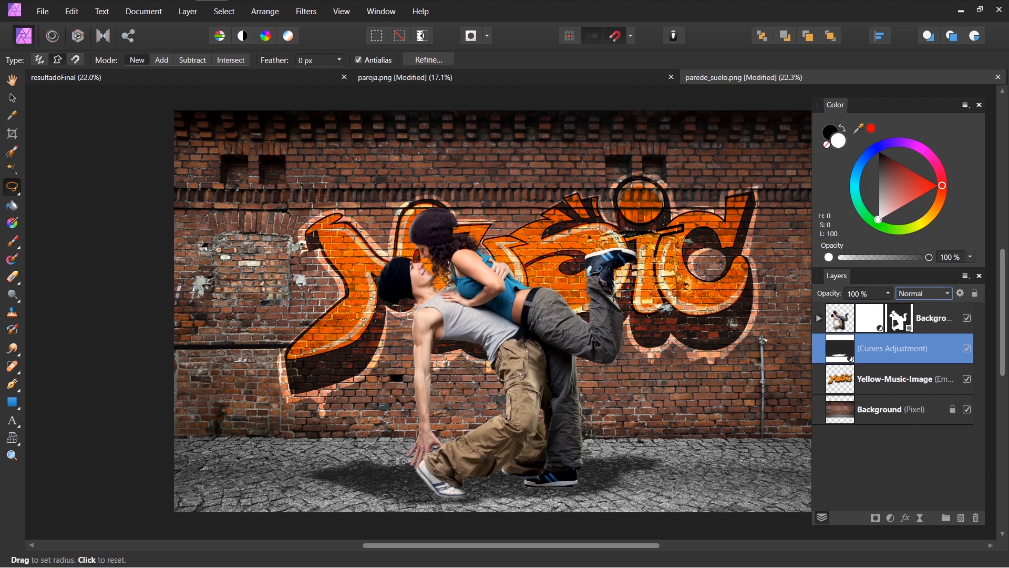
# Step: Select a large area of the brick wall behind the couple, copy it from the Background layer, paste it as a new layer, and deselect
pyautogui.moveTo(453, 226)
pyautogui.mouseDown()
pyautogui.moveTo(745, 382)
pyautogui.moveTo(532, 419)
pyautogui.moveTo(371, 399)
pyautogui.moveTo(342, 382)
pyautogui.mouseUp()
pyautogui.click(342, 382)
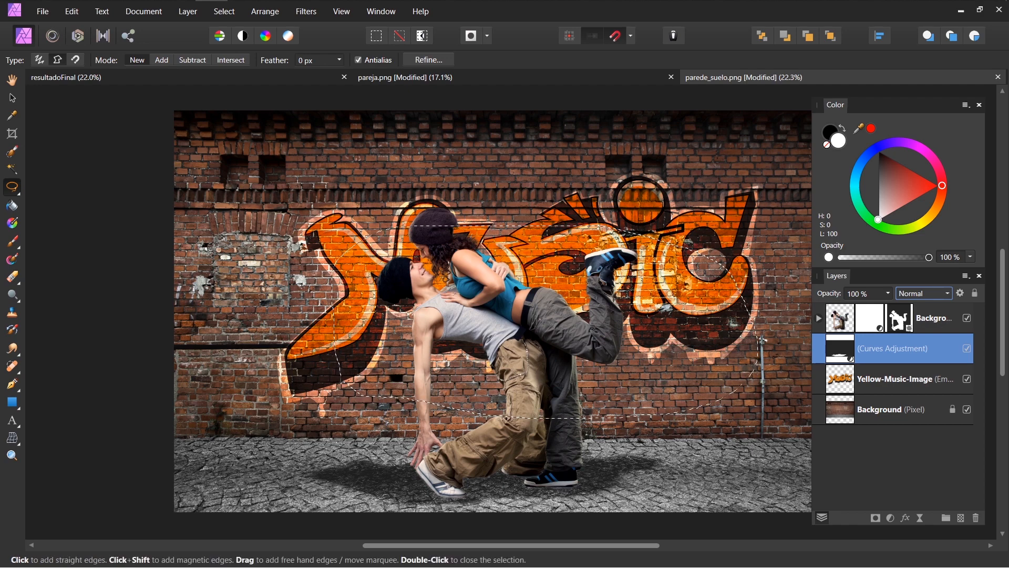
pyautogui.click(838, 411)
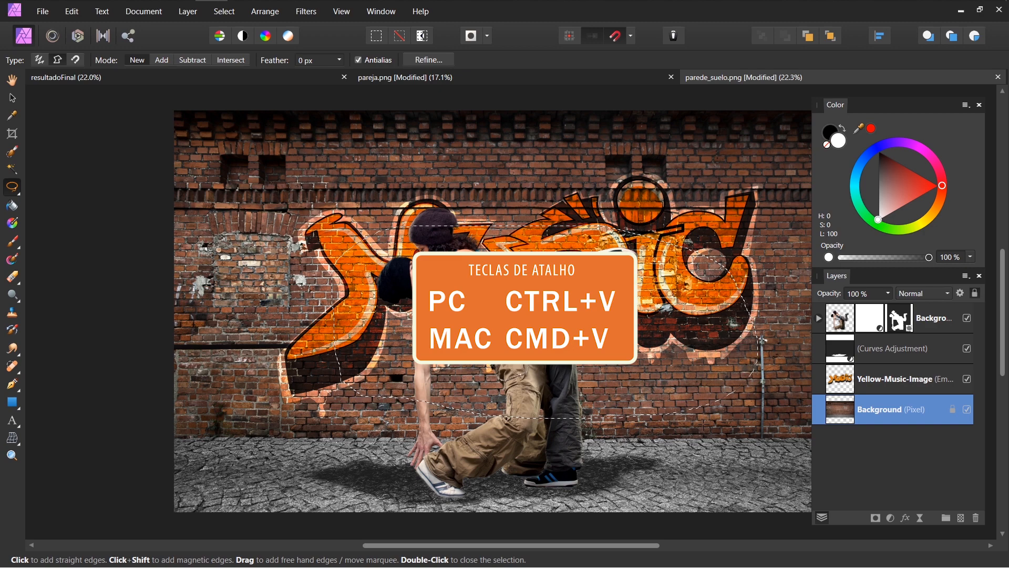
pyautogui.hotkey('ctrl', 'v')
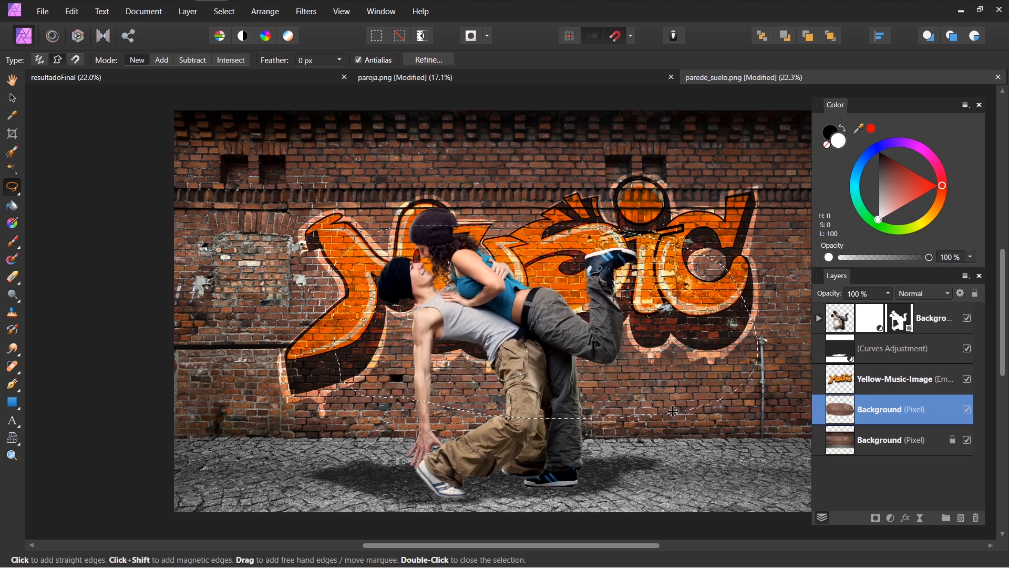
pyautogui.hotkey('ctrl', 'd')
# Step: Move the pasted brick patch down over the pavement under the couple, and place its layer directly above the Curves adjustment
pyautogui.press('v')
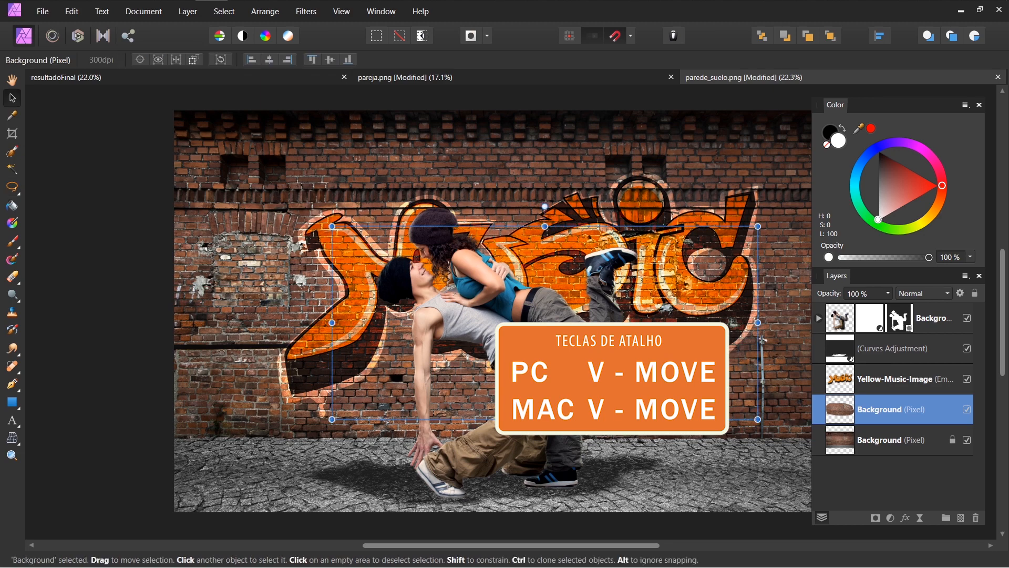
pyautogui.moveTo(544, 323); pyautogui.dragTo(497, 445)
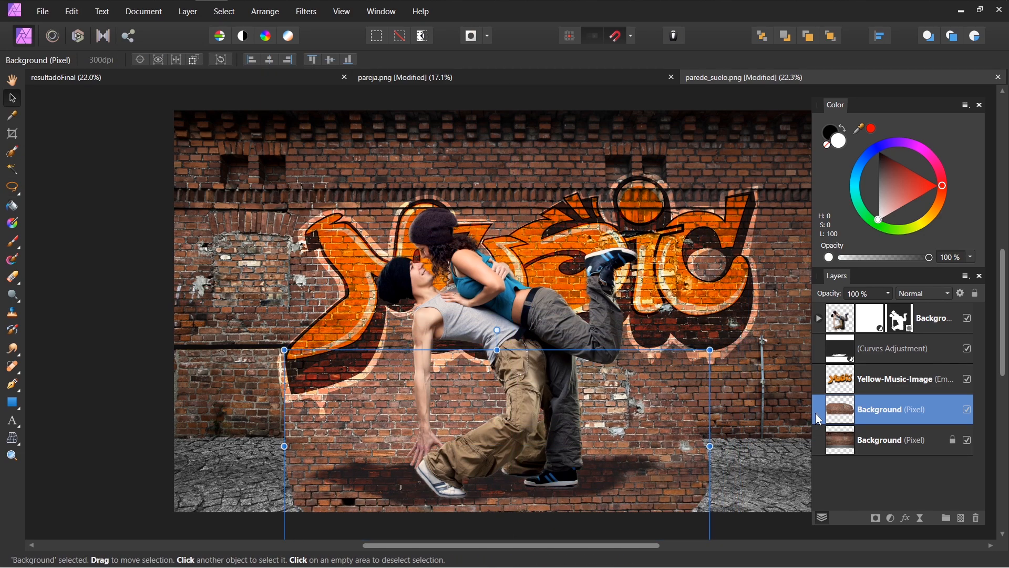
pyautogui.moveTo(815, 412)
pyautogui.mouseDown()
pyautogui.moveTo(819, 328)
pyautogui.moveTo(820, 343)
pyautogui.mouseUp()
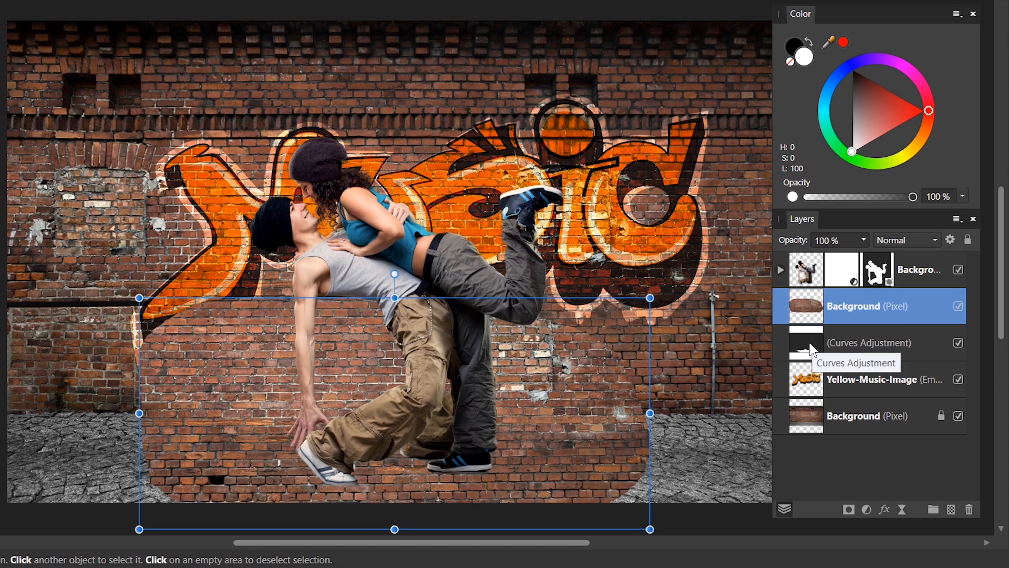
# Step: Load the pavement shadow shape of the Curves adjustment as a selection and mask the pasted brick layer with it
pyautogui.keyDown('ctrl'); pyautogui.click(808, 348); pyautogui.keyUp('ctrl')
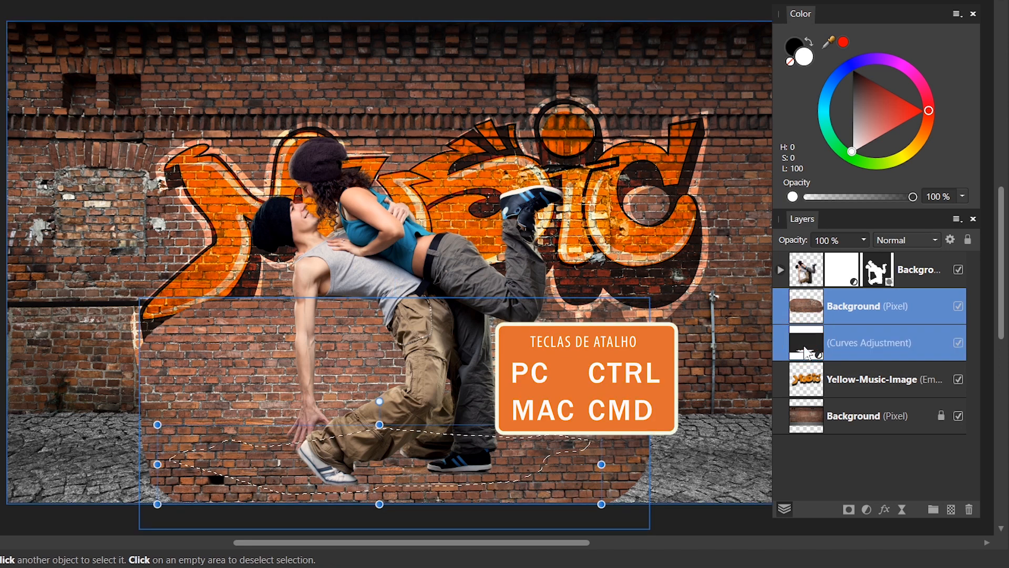
pyautogui.moveTo(808, 352); pyautogui.dragTo(810, 319)
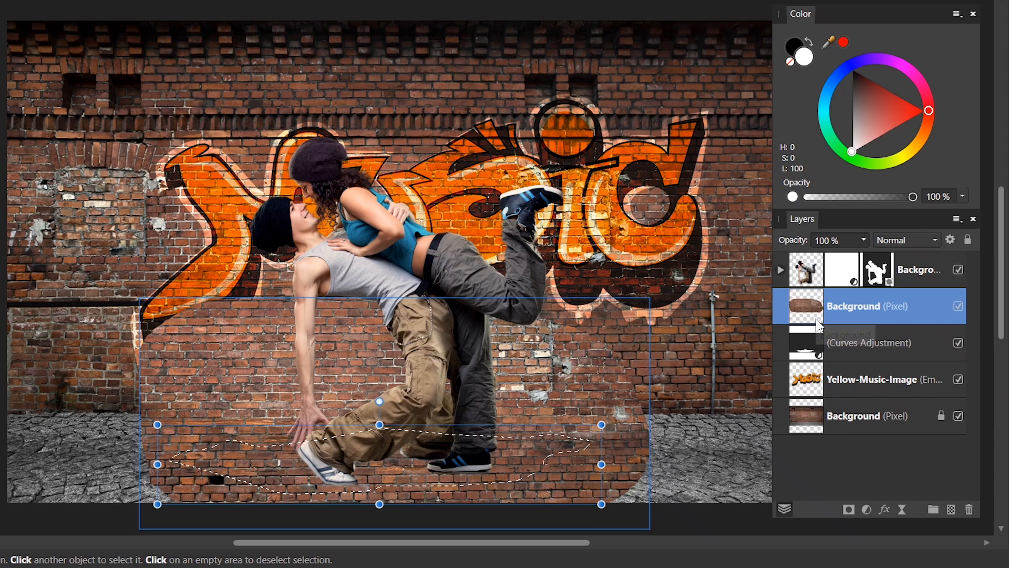
pyautogui.click(848, 509)
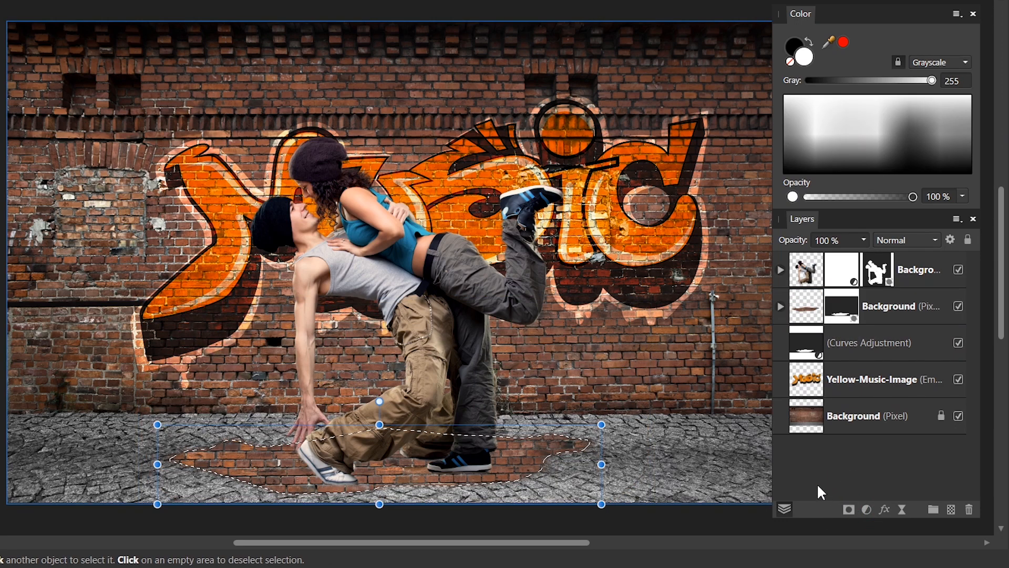
# Step: Fade the brick patch on the pavement by painting its mask with a 4096 px black brush at 0% hardness, and deselect
pyautogui.moveTo(477, 477); pyautogui.dragTo(435, 352)
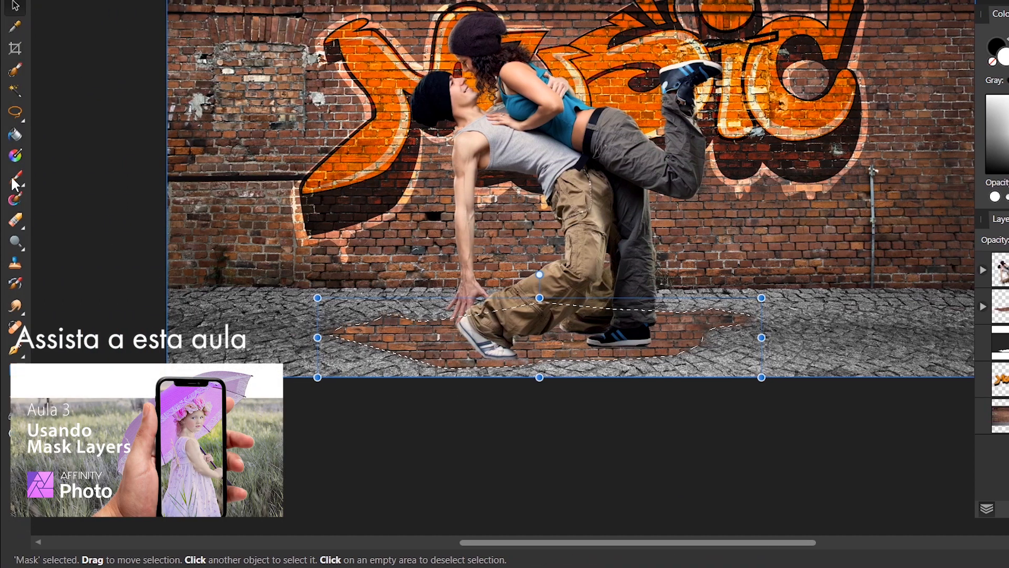
pyautogui.click(13, 179)
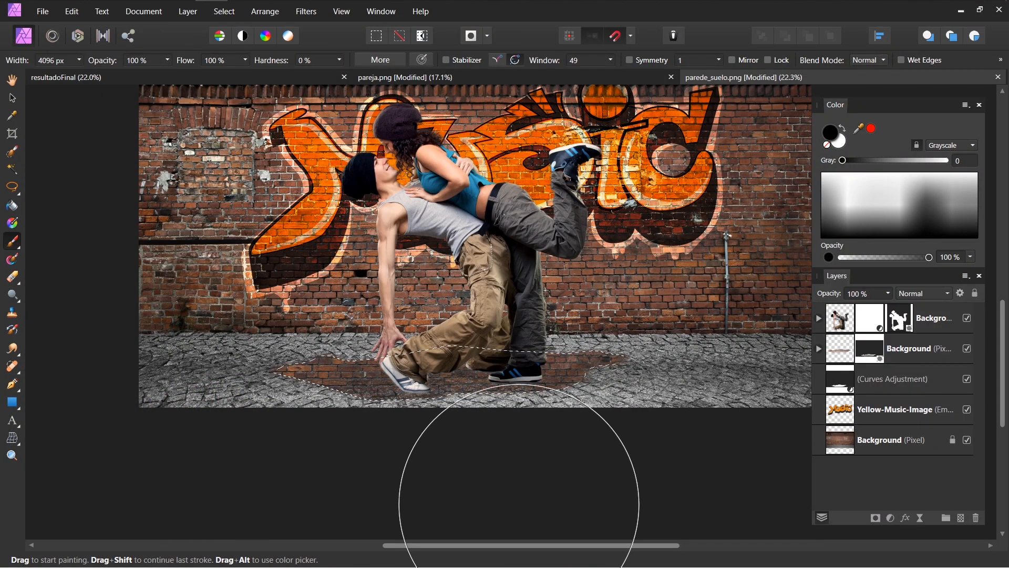
pyautogui.moveTo(529, 462); pyautogui.dragTo(526, 394)
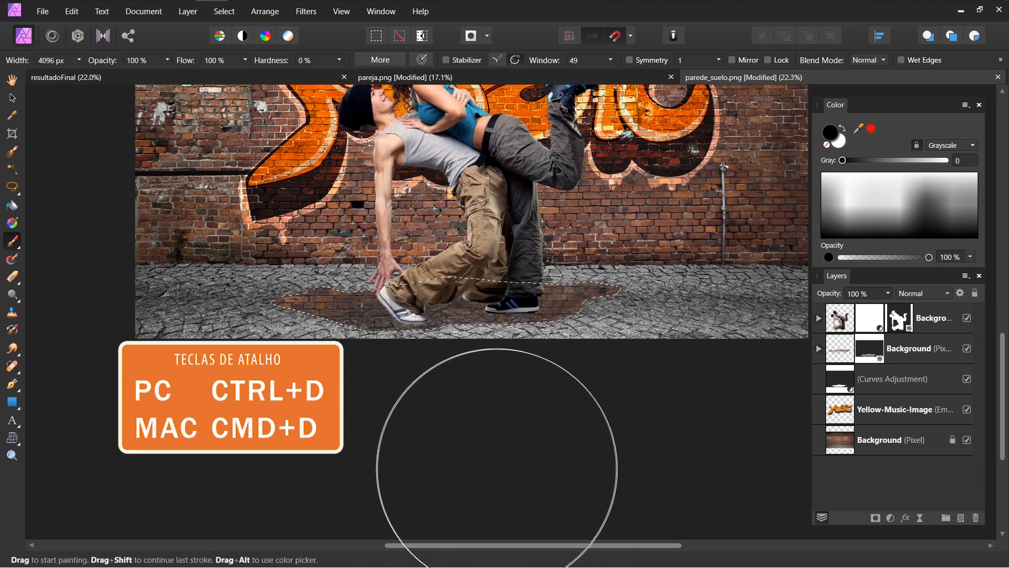
pyautogui.hotkey('ctrl', 'd')
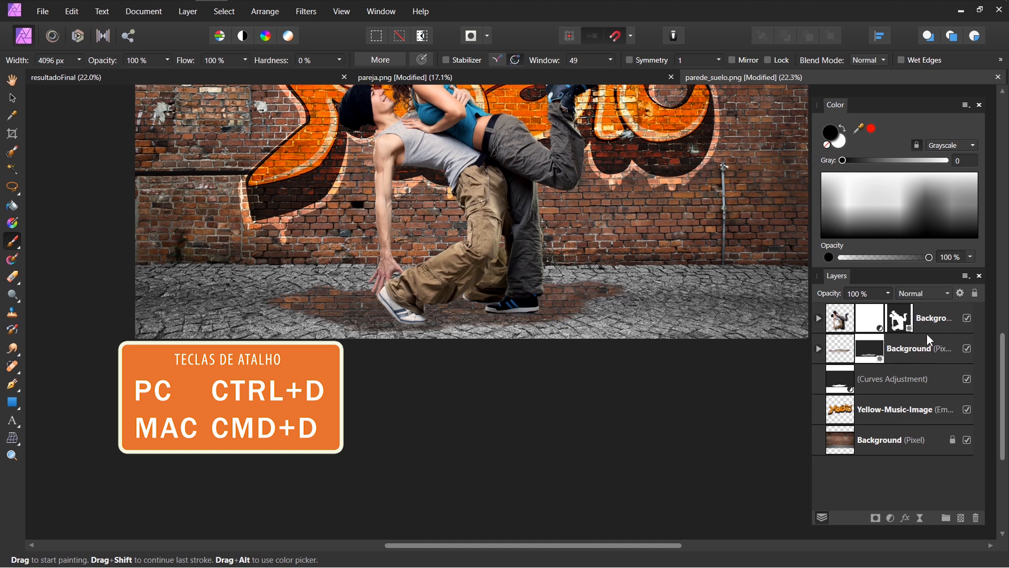
# Step: Set the blend mode of the masked brick patch layer to Lighten
pyautogui.click(950, 292)
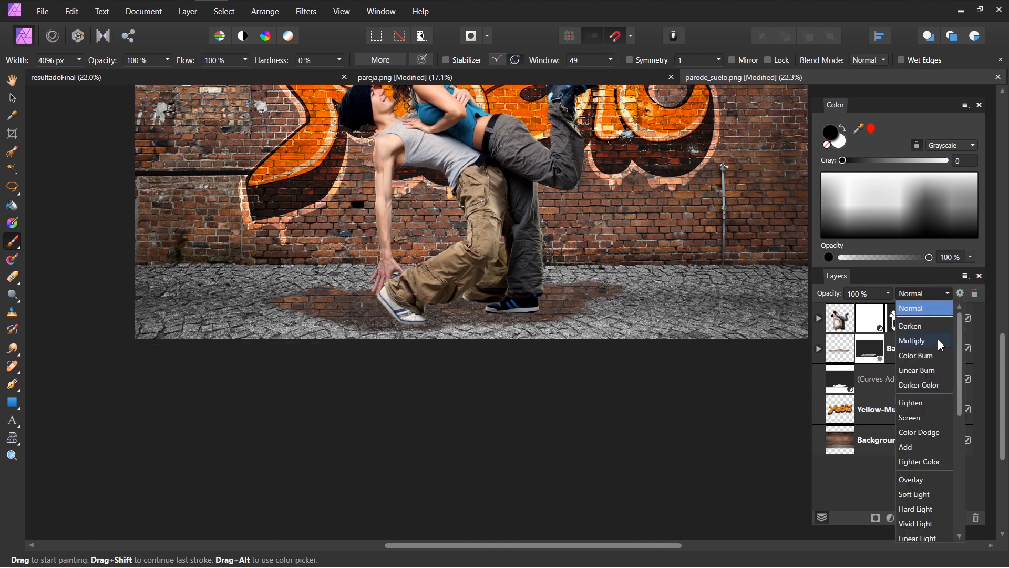
pyautogui.click(840, 351)
pyautogui.click(841, 350)
pyautogui.click(924, 293)
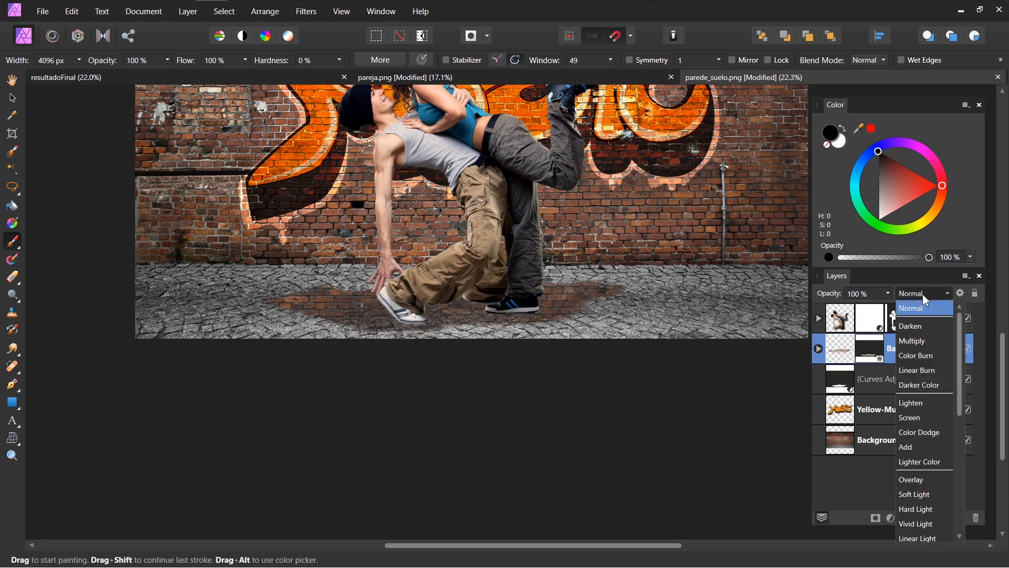
pyautogui.click(914, 403)
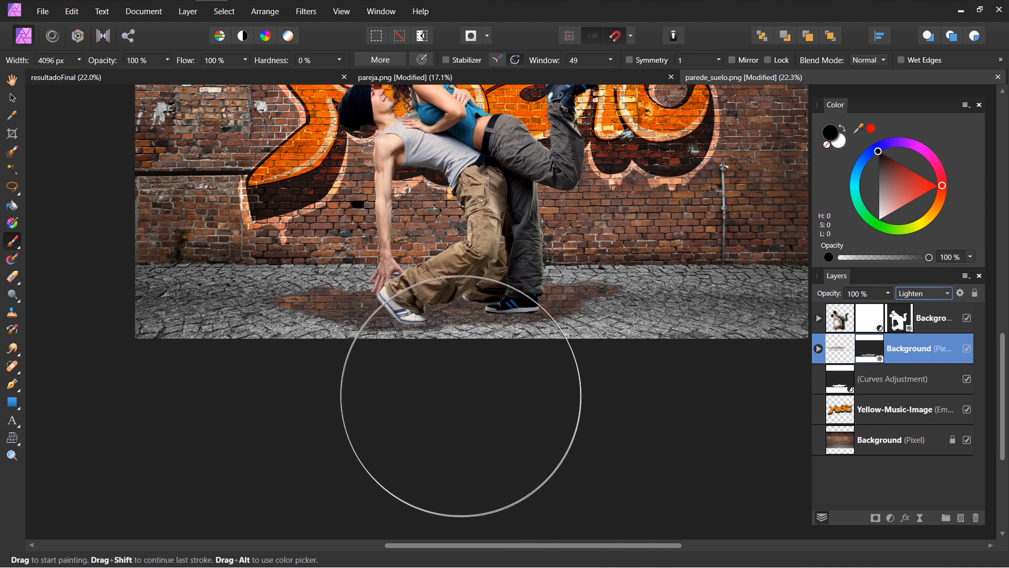
# Step: Outline a narrow polygonal selection on the pavement around both shoes, reaching slightly beyond them on each side
pyautogui.press('z')
pyautogui.press('x')
pyautogui.click(453, 318)
pyautogui.moveTo(454, 319); pyautogui.dragTo(461, 386)
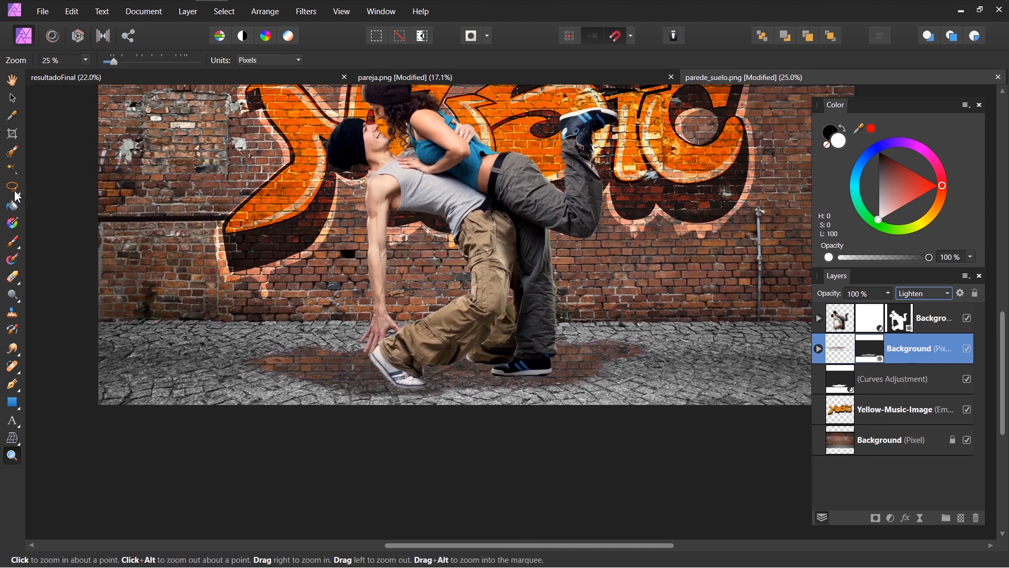
pyautogui.press('l')
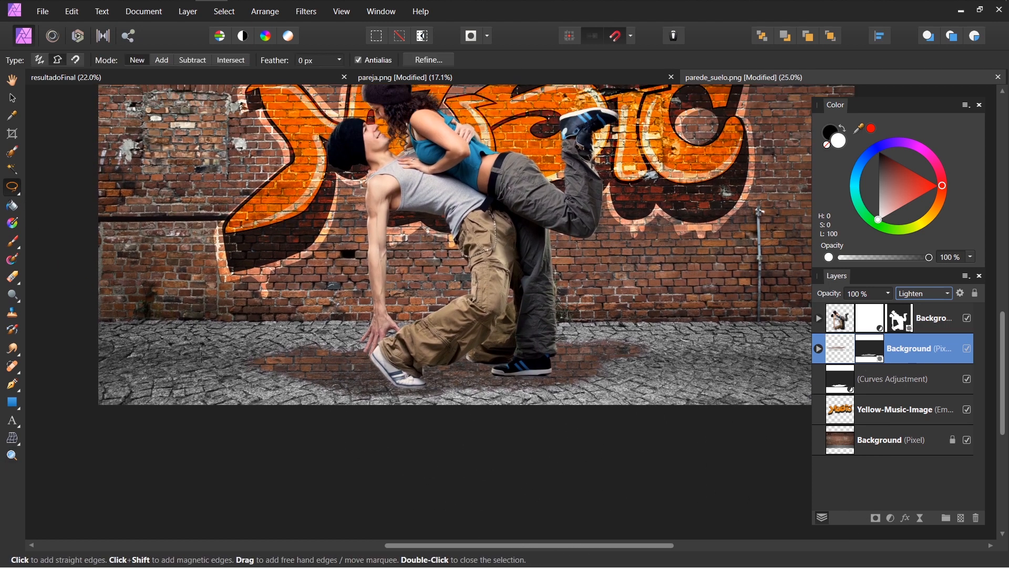
pyautogui.click(315, 361)
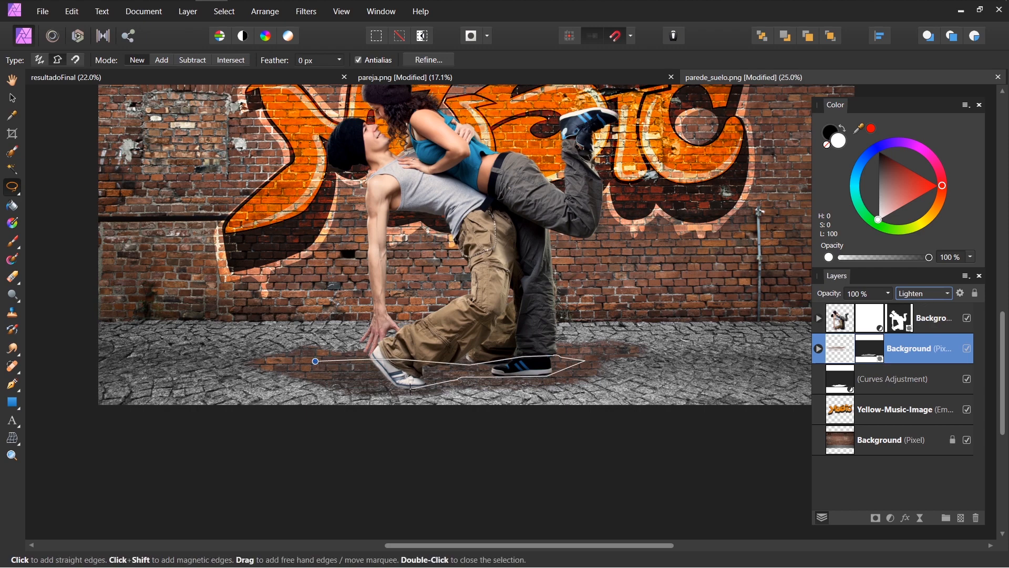
pyautogui.click(317, 361)
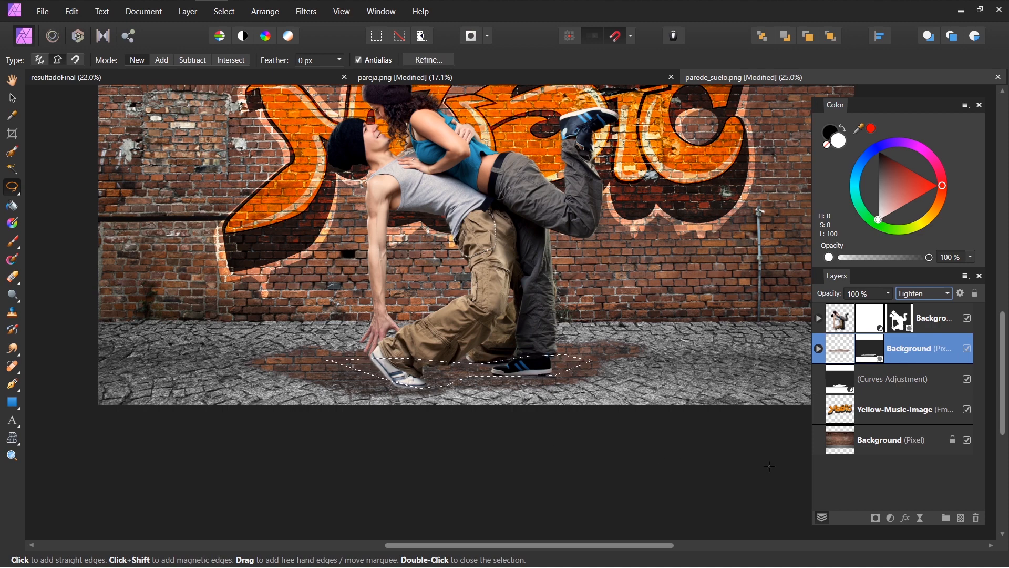
# Step: Add a Curves adjustment to the selected area around the shoes and pull the curve's midpoint down to darken it
pyautogui.click(890, 518)
pyautogui.click(905, 359)
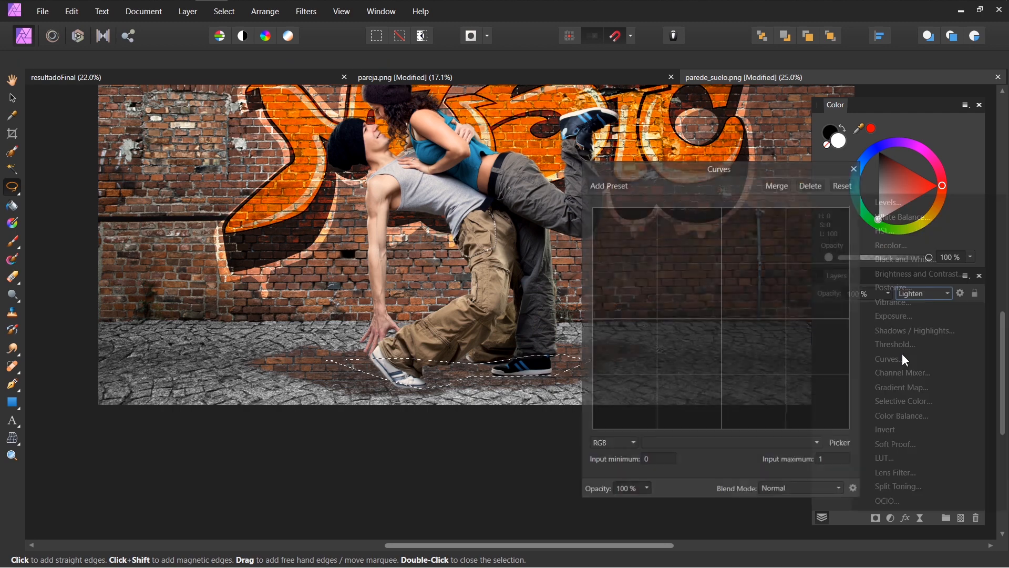
pyautogui.moveTo(724, 319); pyautogui.dragTo(735, 346)
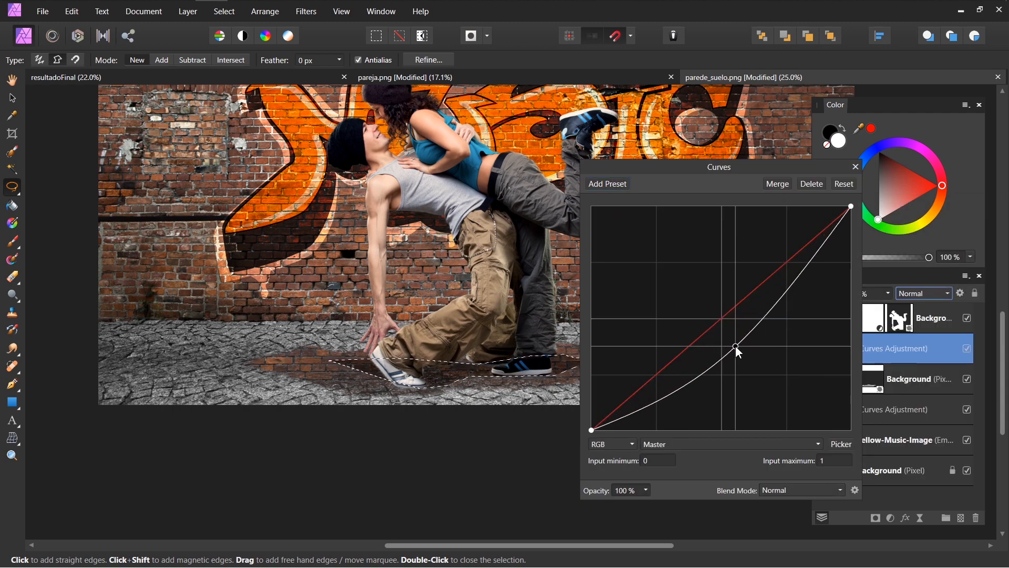
pyautogui.click(855, 167)
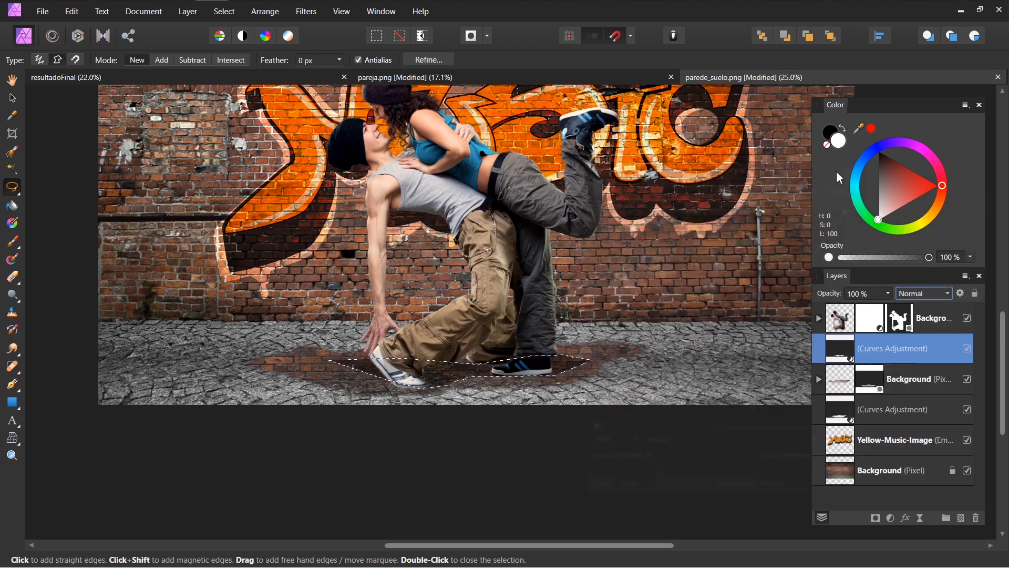
# Step: Deselect and apply a Motion Blur with 0° rotation to the new Curves adjustment to soften the contact shadow
pyautogui.click(399, 36)
pyautogui.click(311, 16)
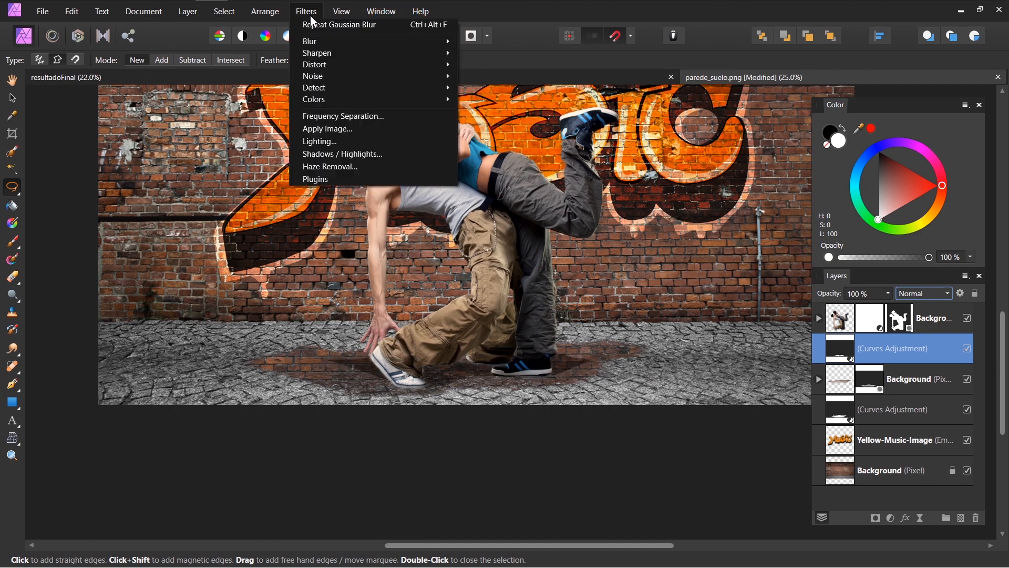
pyautogui.moveTo(424, 47)
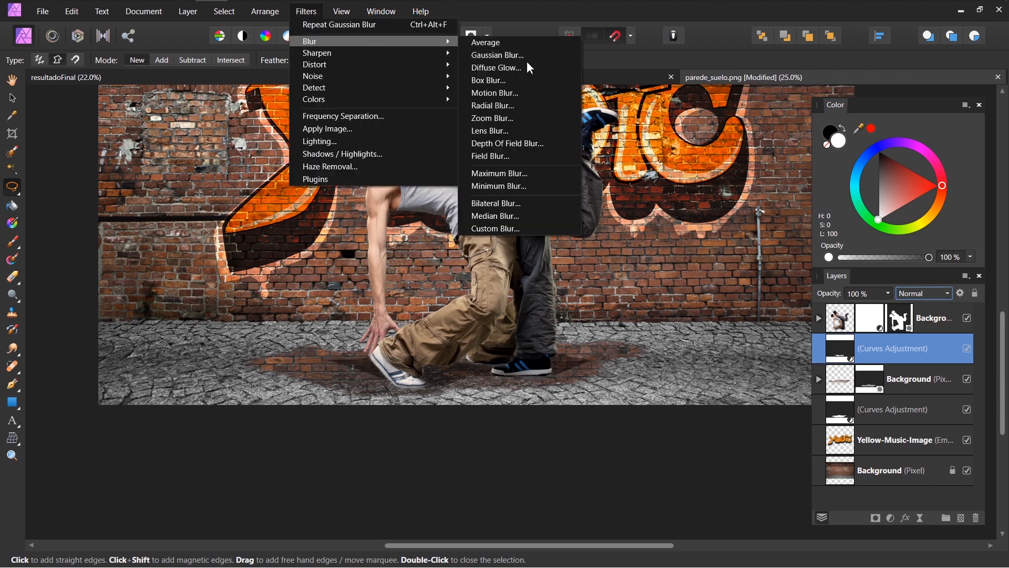
pyautogui.click(530, 93)
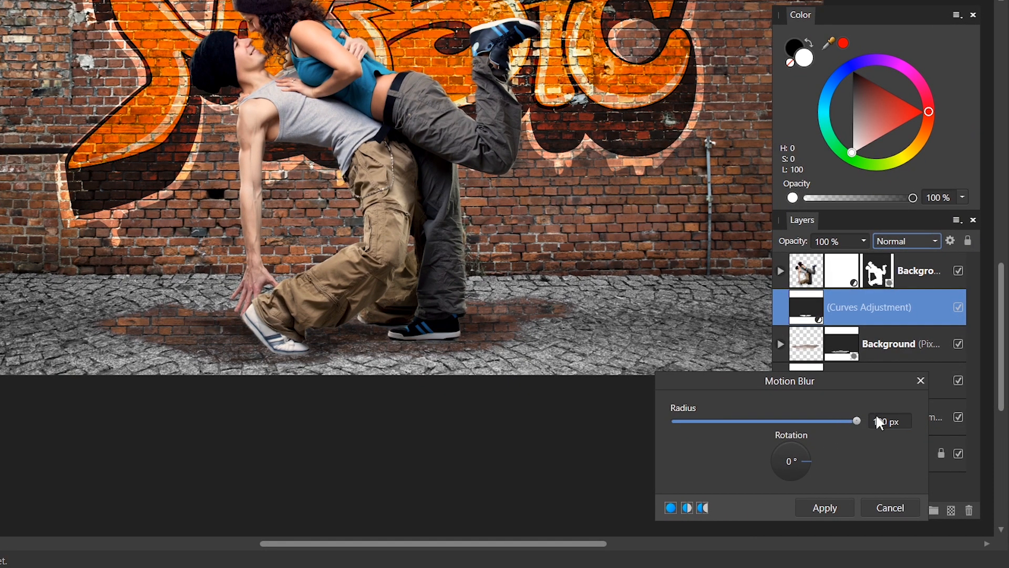
pyautogui.click(825, 508)
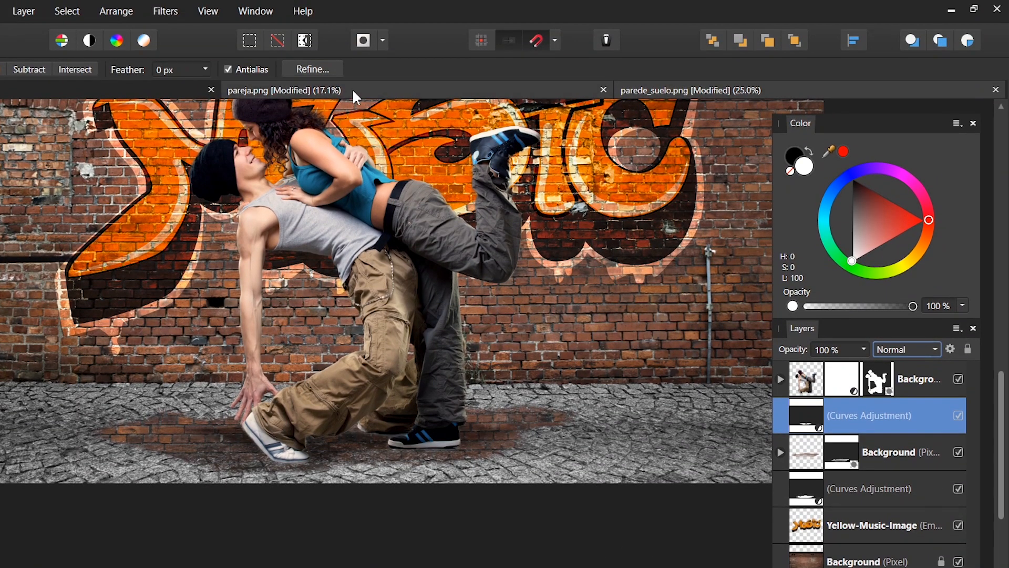
pyautogui.click(165, 11)
pyautogui.click(270, 36)
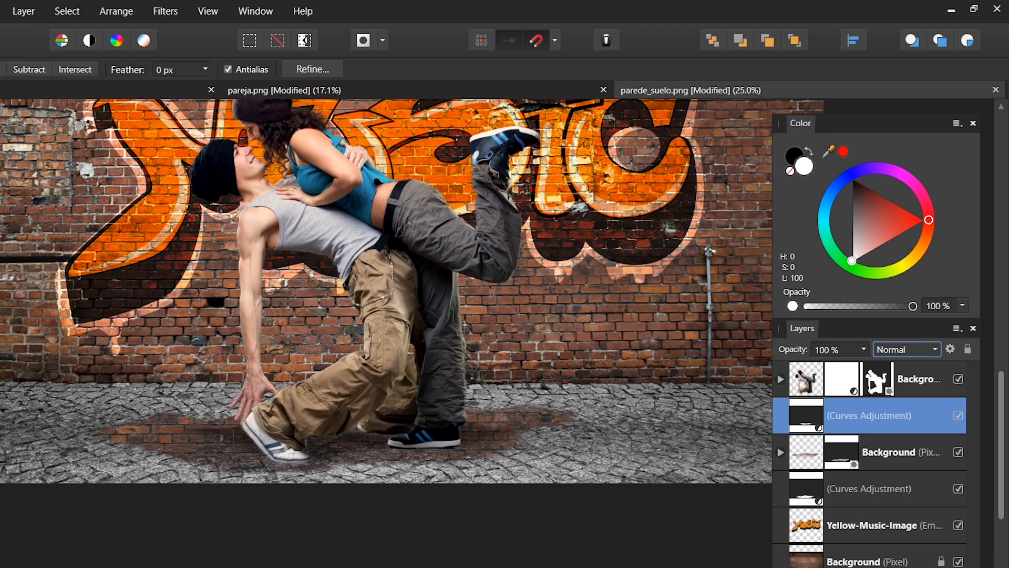
# Step: Duplicate the couple's layer and rasterize the duplicate into a single pixel layer
pyautogui.click(807, 391)
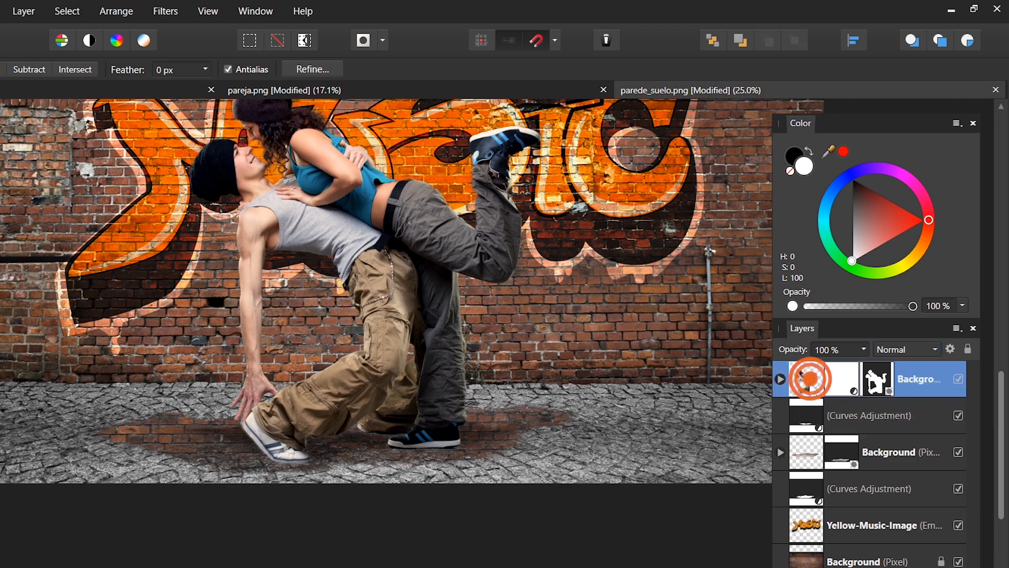
pyautogui.rightClick(807, 391)
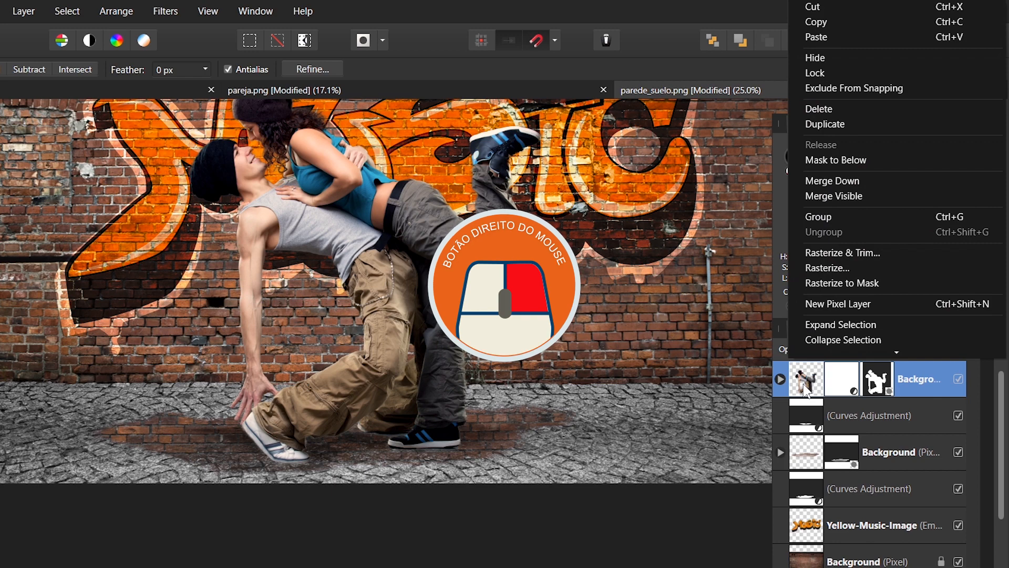
pyautogui.click(940, 123)
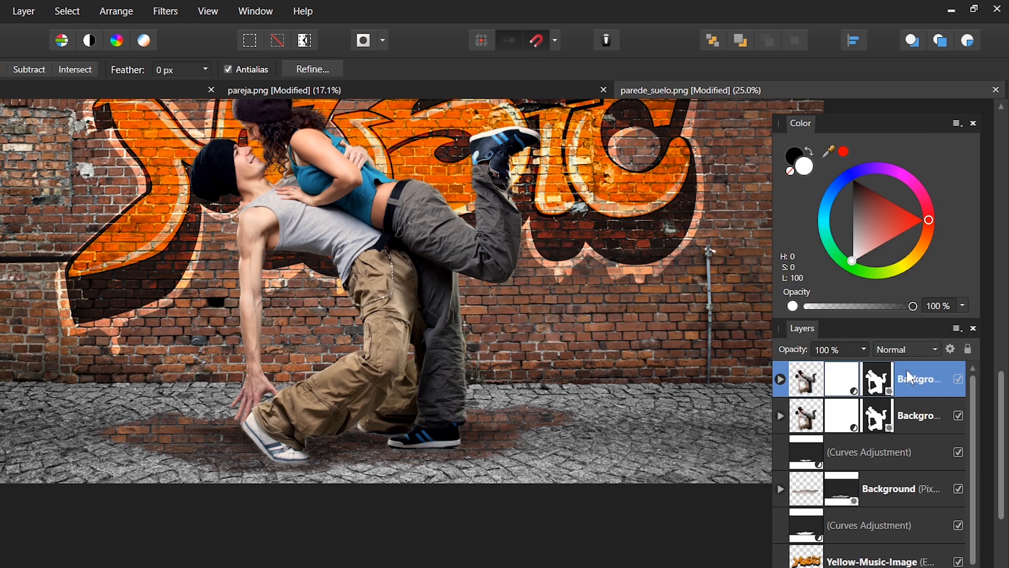
pyautogui.rightClick(908, 378)
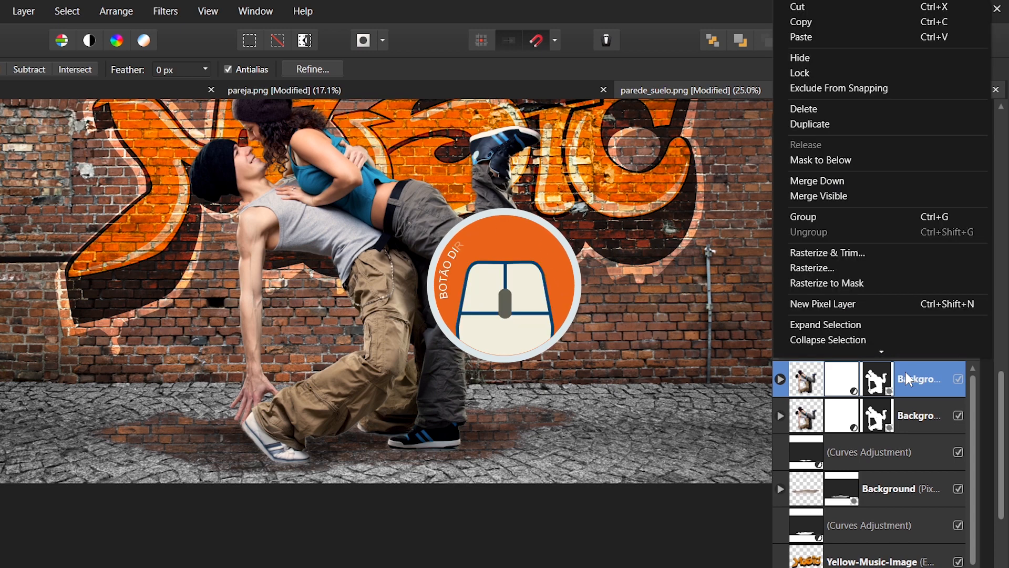
pyautogui.click(869, 269)
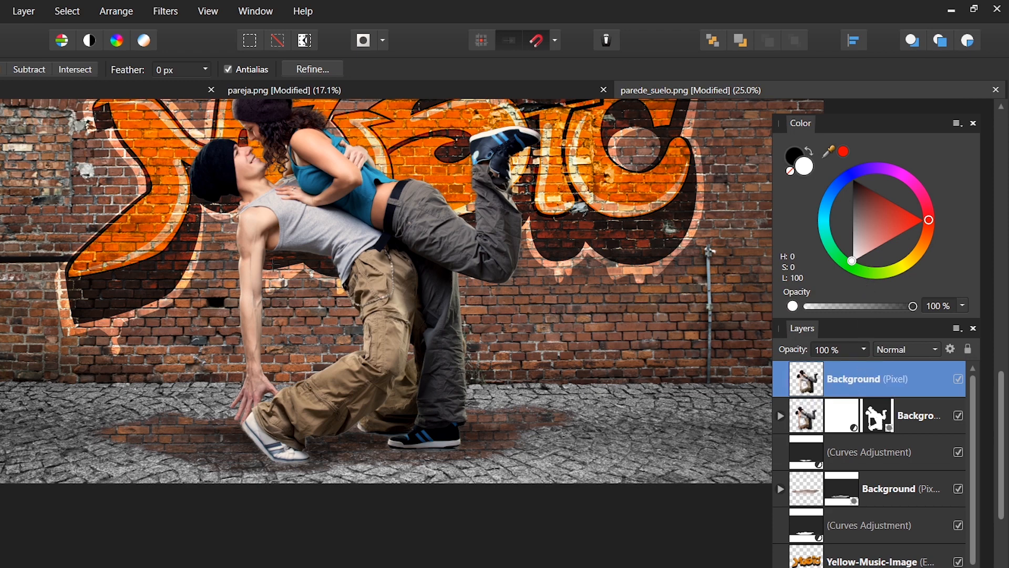
# Step: Flip the duplicated couple vertically and place it directly beneath the original couple's shoes as a reflection
pyautogui.press('v')
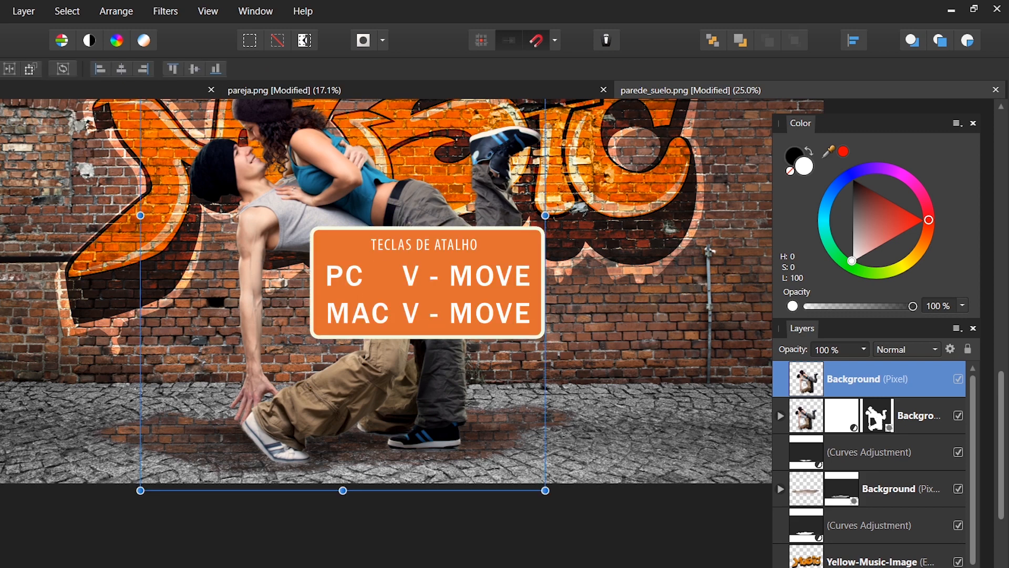
pyautogui.moveTo(242, 233); pyautogui.dragTo(235, 312)
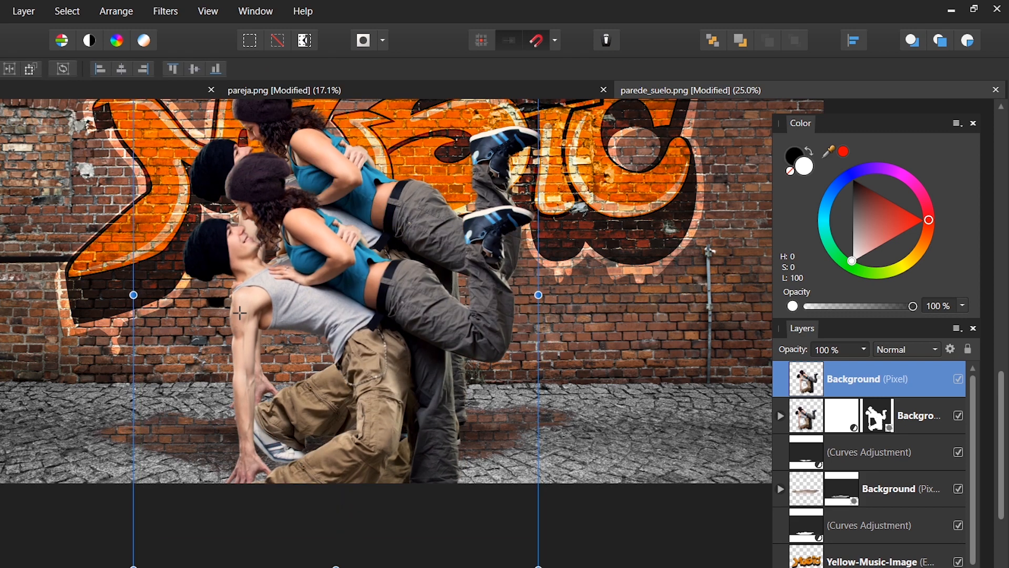
pyautogui.rightClick(242, 307)
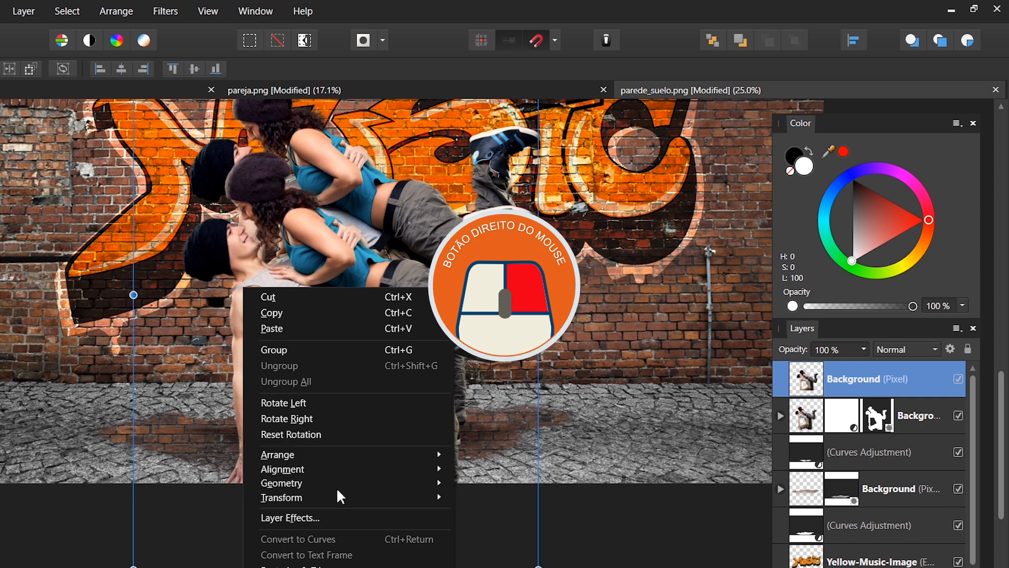
pyautogui.moveTo(355, 496)
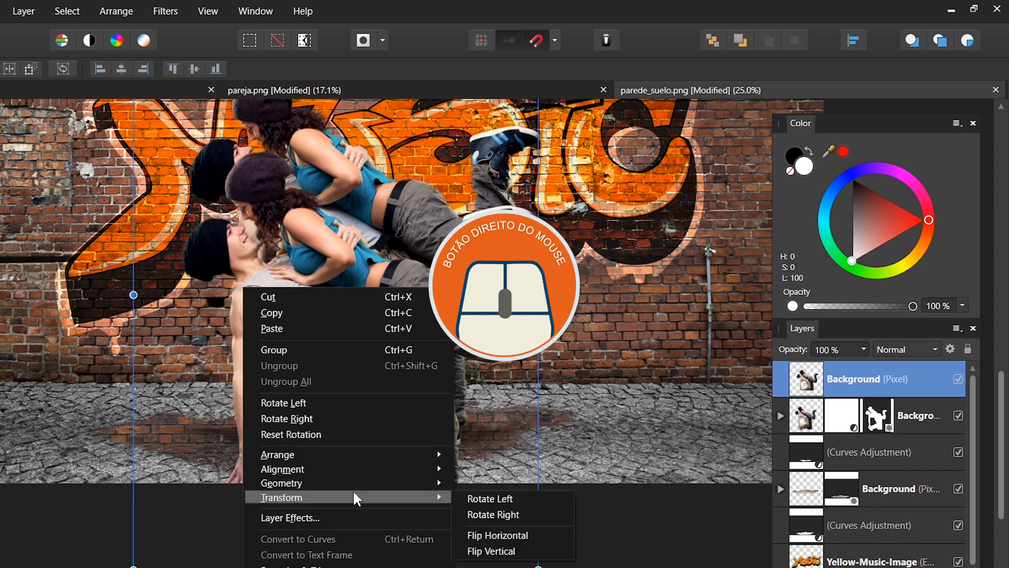
pyautogui.click(506, 551)
pyautogui.moveTo(365, 277); pyautogui.dragTo(363, 504)
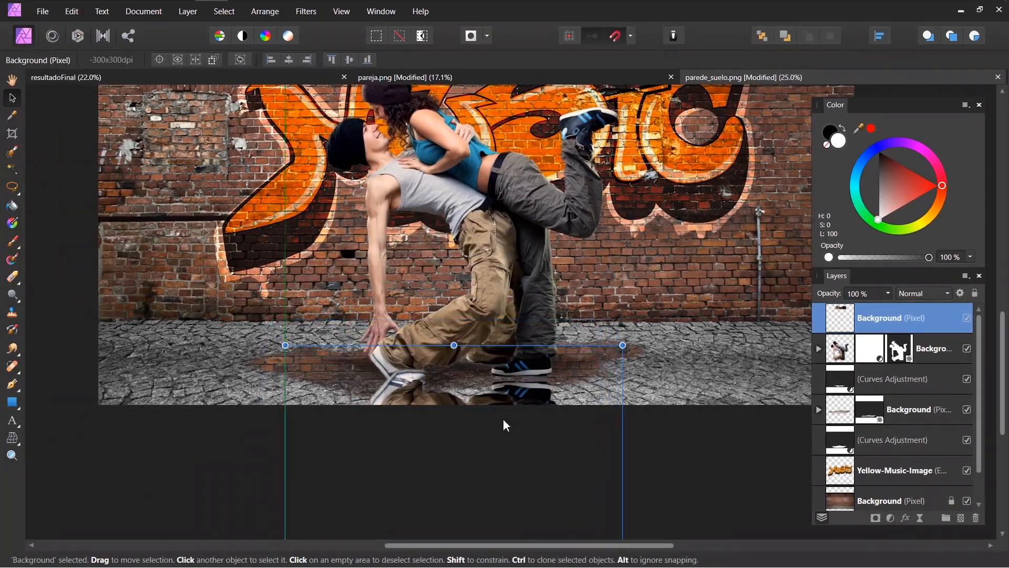
pyautogui.moveTo(481, 439); pyautogui.dragTo(485, 457)
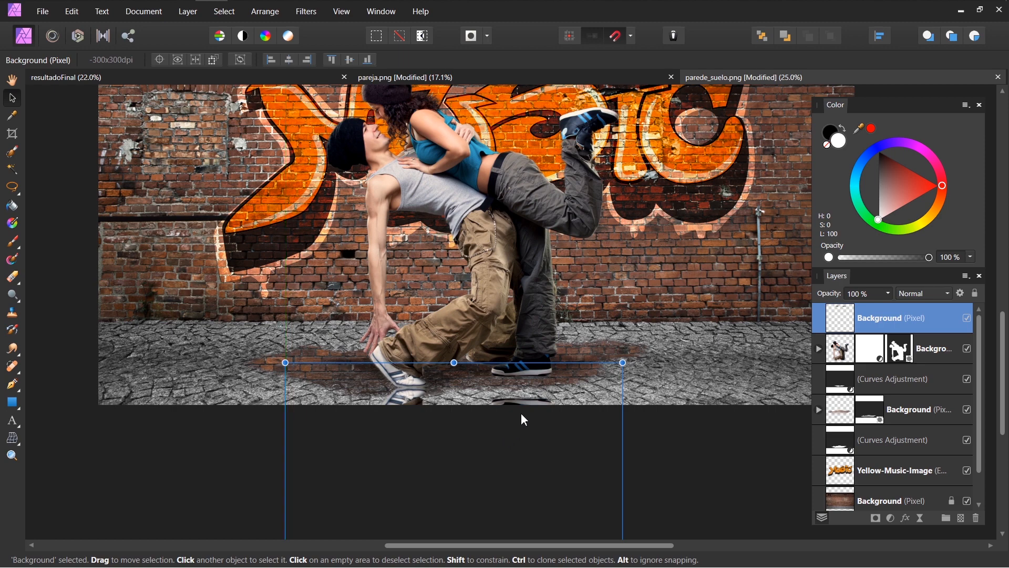
# Step: Erase the darker trouser leg and lower excess from the flipped copy at 55% hardness, and move it back beneath the white shoe
pyautogui.moveTo(521, 415); pyautogui.dragTo(505, 306)
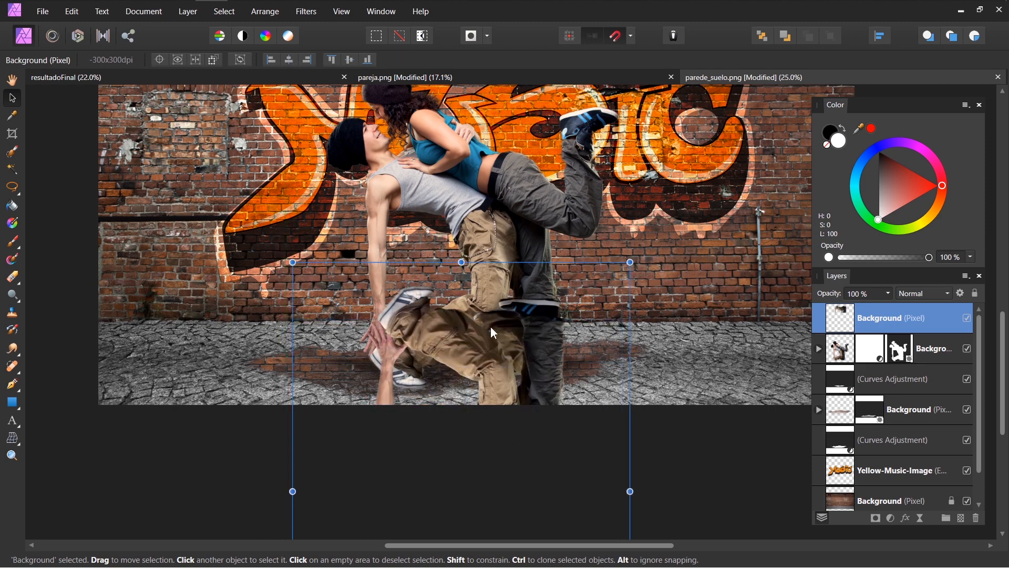
pyautogui.click(13, 278)
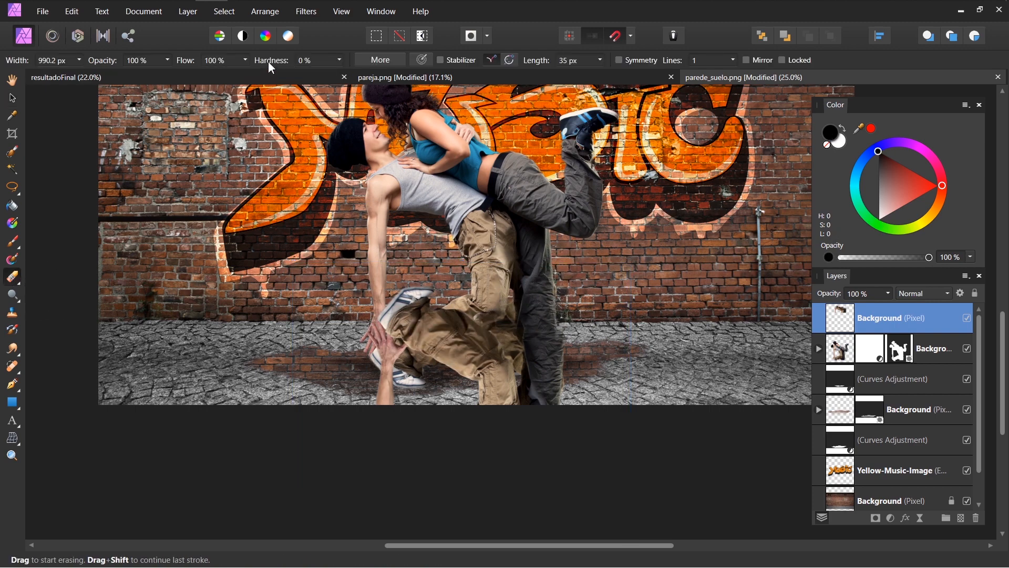
pyautogui.scroll(10, 312, 64)
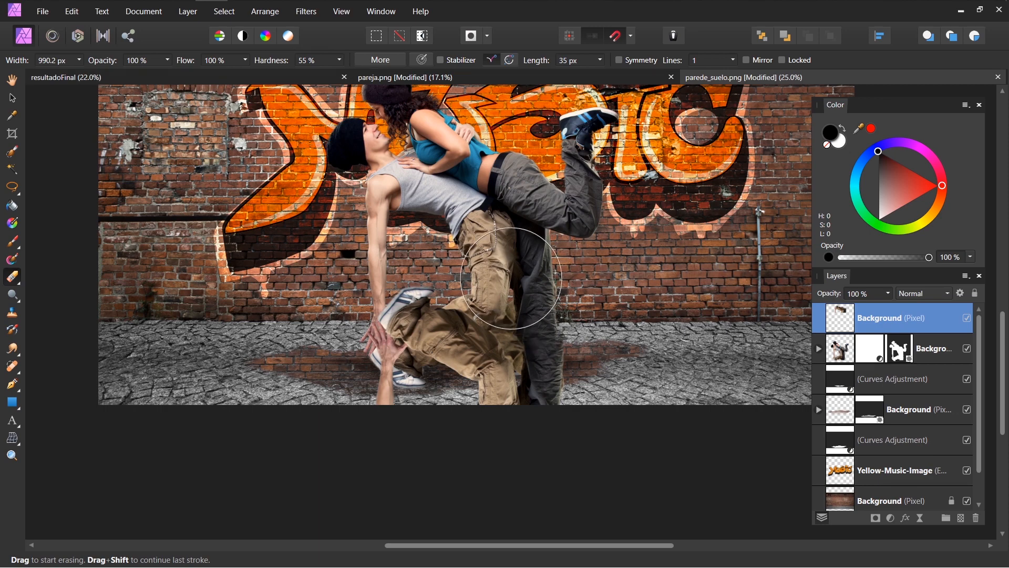
pyautogui.moveTo(536, 289); pyautogui.dragTo(532, 347)
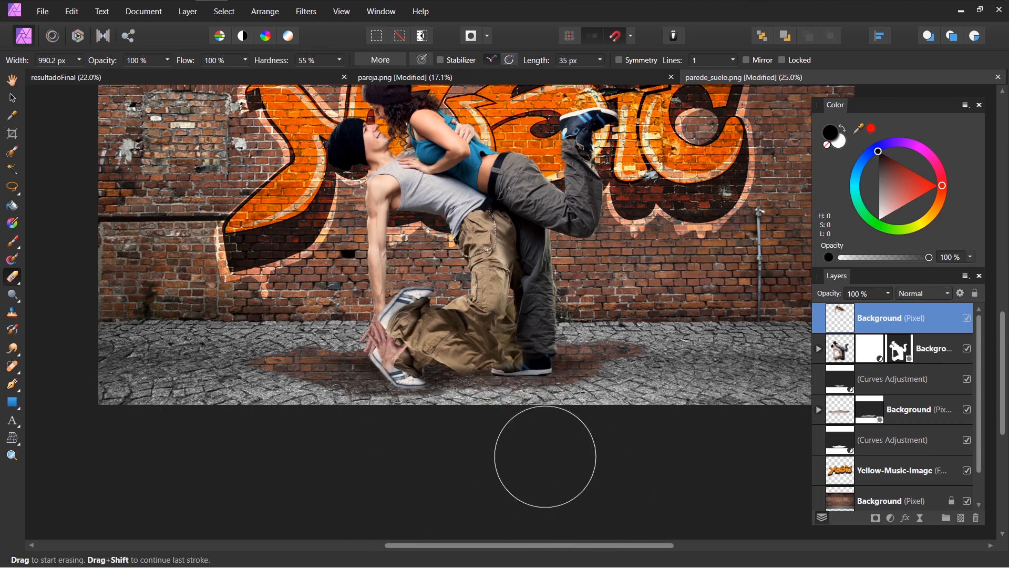
pyautogui.moveTo(389, 409); pyautogui.dragTo(518, 415)
pyautogui.press('v')
pyautogui.moveTo(450, 348); pyautogui.dragTo(442, 450)
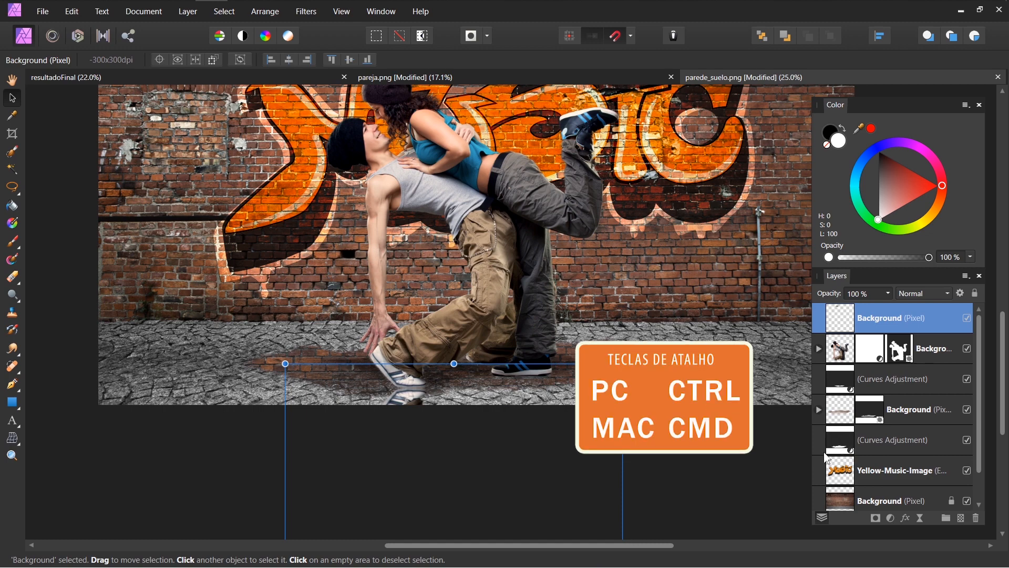
# Step: Load the puddle-shaped selection from the lower Curves adjustment, mask the white shoe's reflection layer with it, and deselect
pyautogui.keyDown('ctrl'); pyautogui.click(843, 451); pyautogui.keyUp('ctrl')
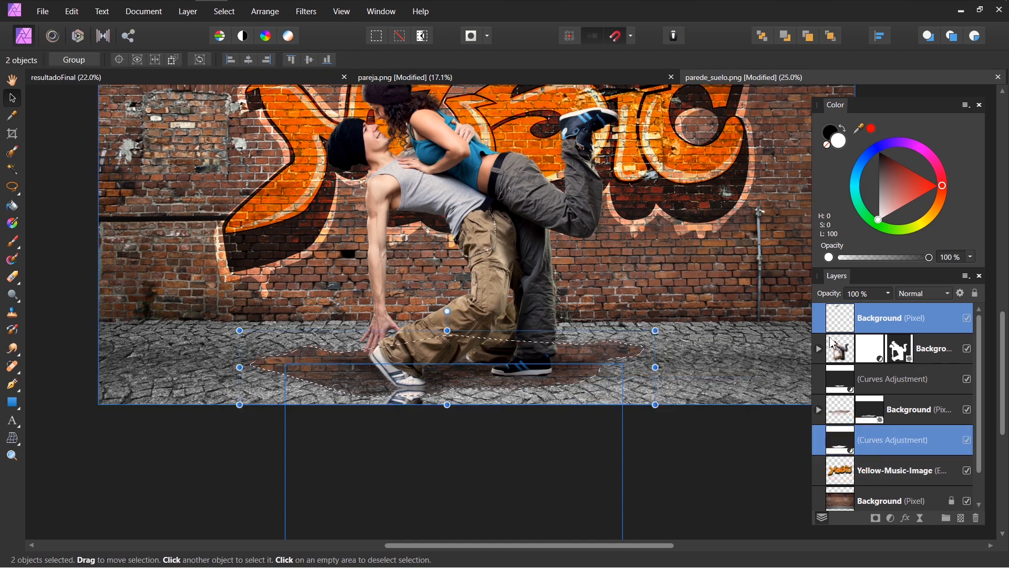
pyautogui.keyDown('ctrl'); pyautogui.click(843, 451); pyautogui.keyUp('ctrl')
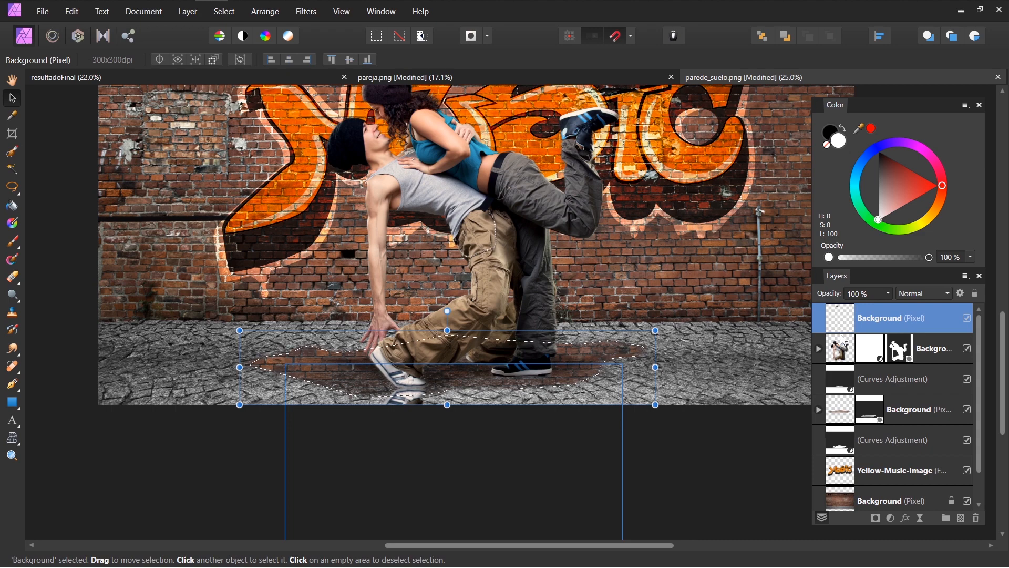
pyautogui.click(875, 518)
pyautogui.hotkey('ctrl', 'd')
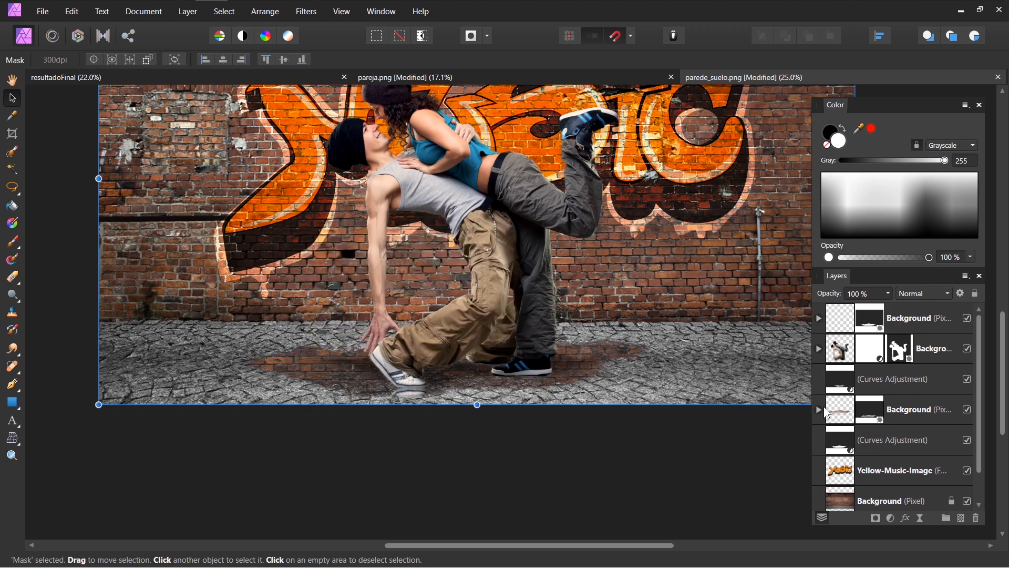
# Step: Duplicate the masked couple layer again and rasterize the copy into a single pixel layer
pyautogui.click(933, 352)
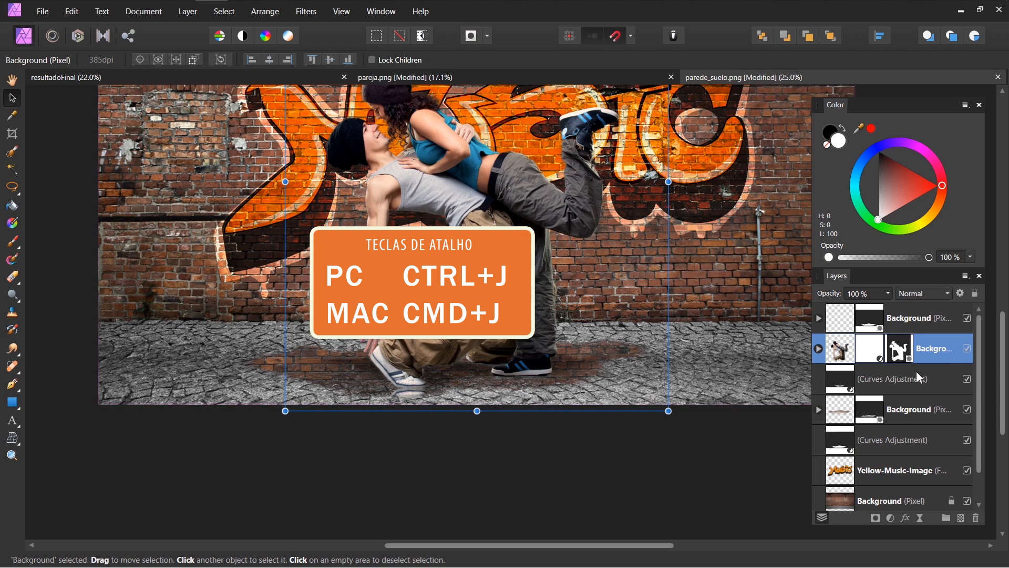
pyautogui.hotkey('ctrl', 'j')
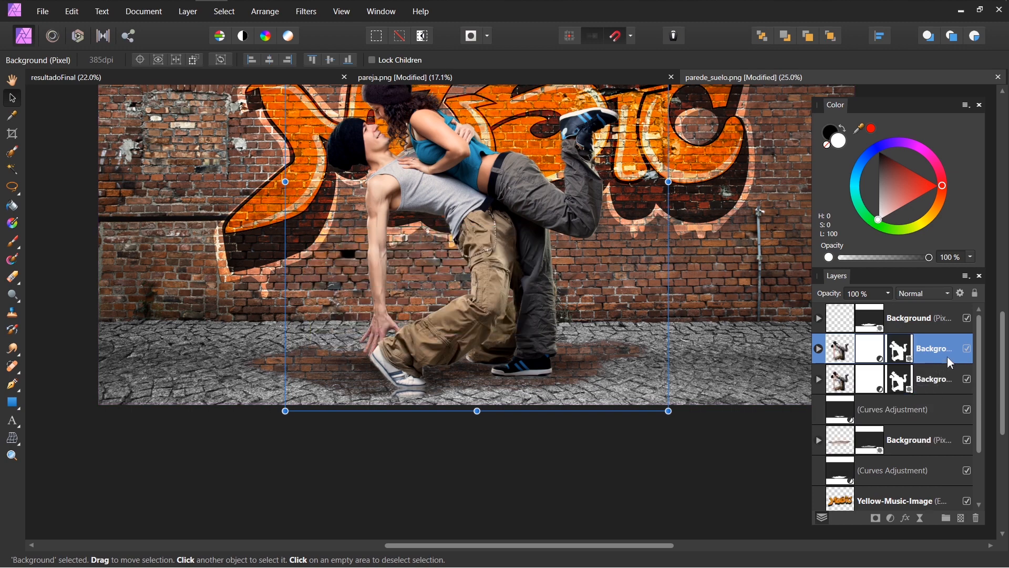
pyautogui.rightClick(944, 352)
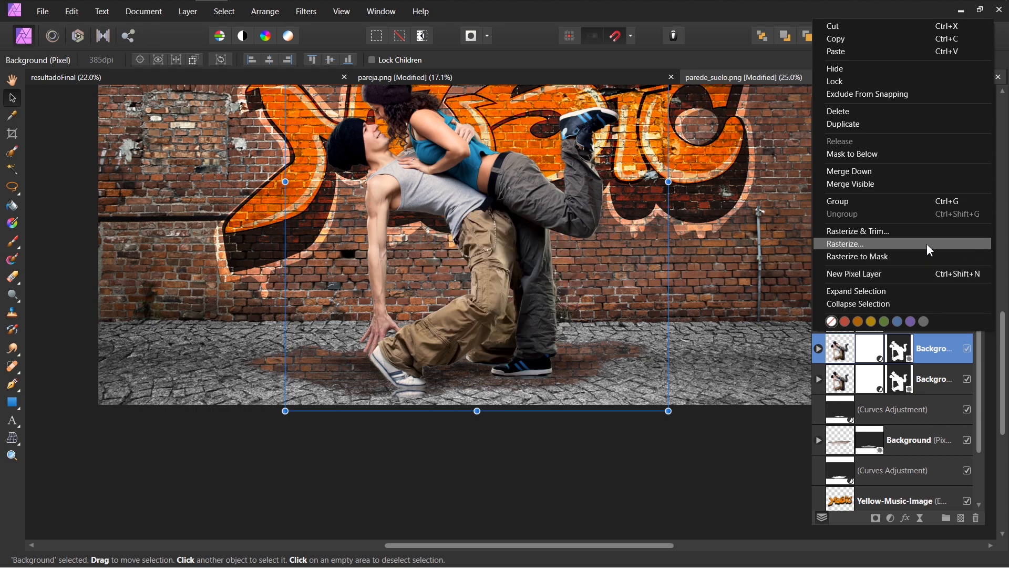
pyautogui.press('Escape')
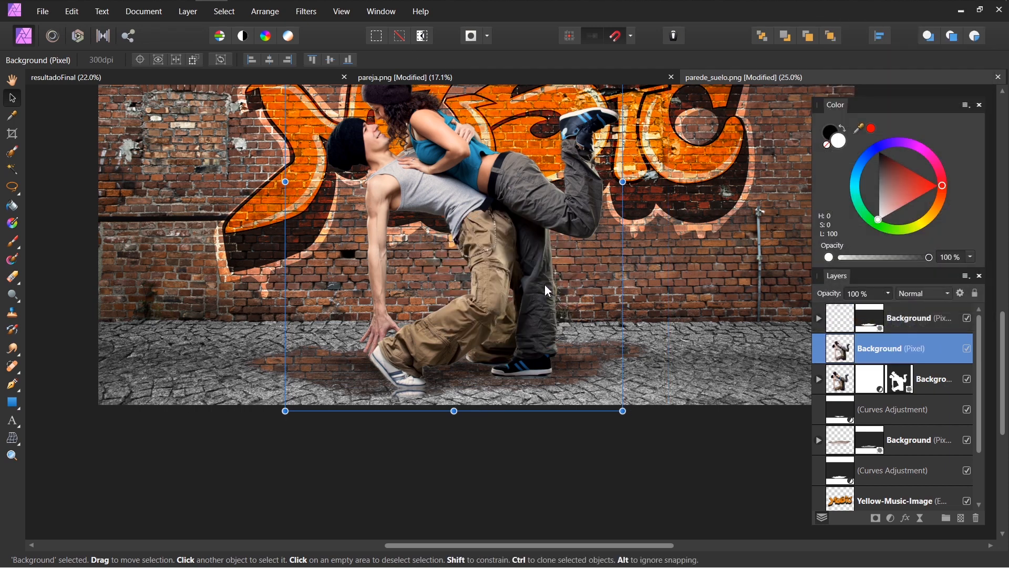
# Step: Flip the new couple copy vertically and align it beneath the dark blue shoe as a second reflection
pyautogui.moveTo(546, 290); pyautogui.dragTo(573, 310)
pyautogui.rightClick(573, 310)
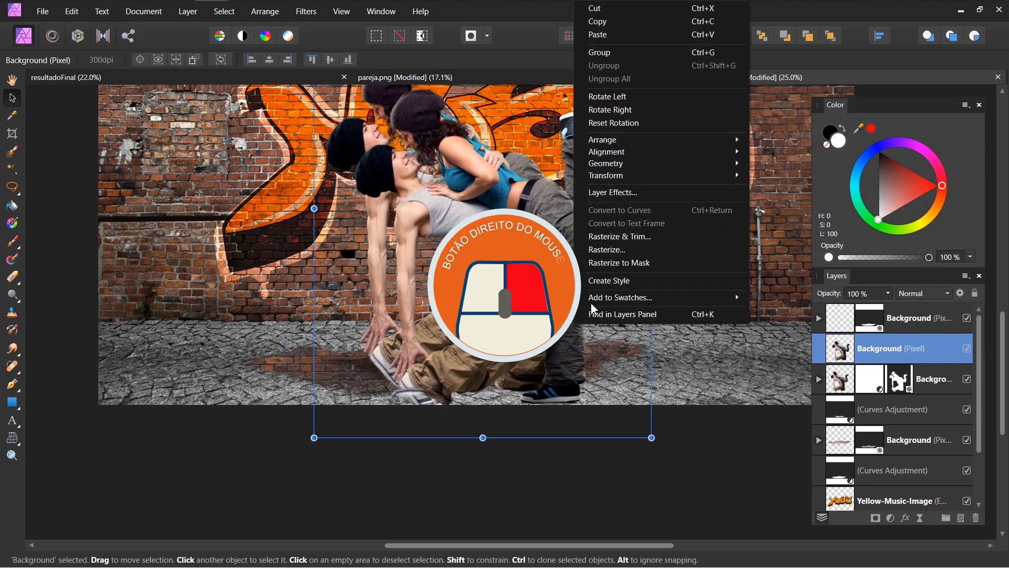
pyautogui.moveTo(626, 175)
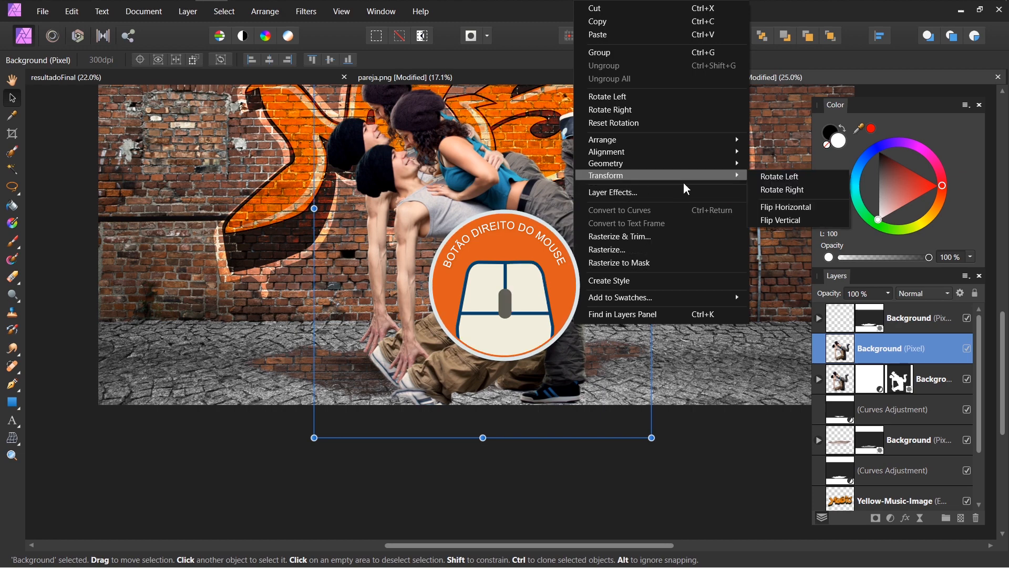
pyautogui.click(787, 221)
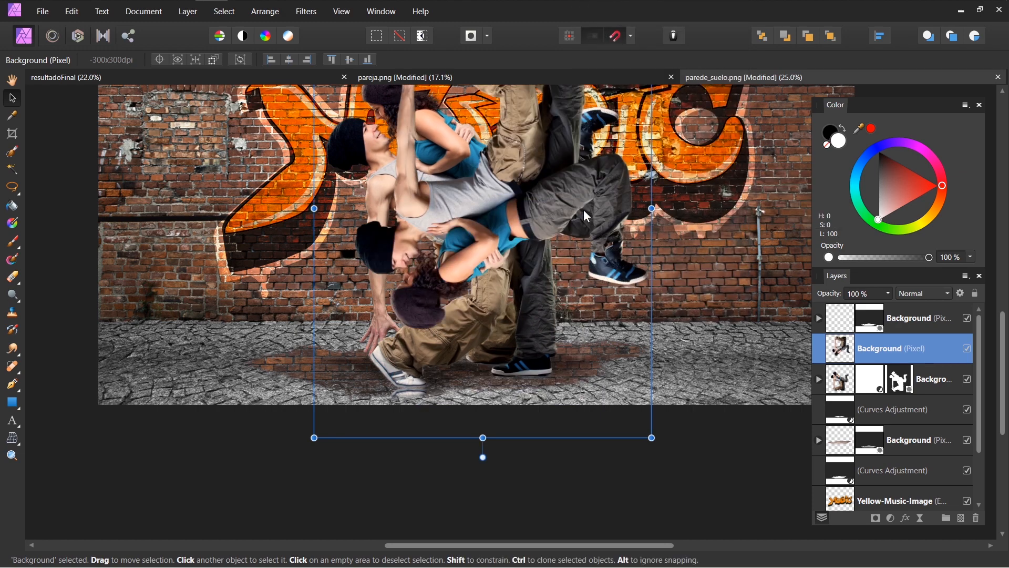
pyautogui.moveTo(583, 209); pyautogui.dragTo(579, 236)
pyautogui.moveTo(559, 348); pyautogui.dragTo(537, 448)
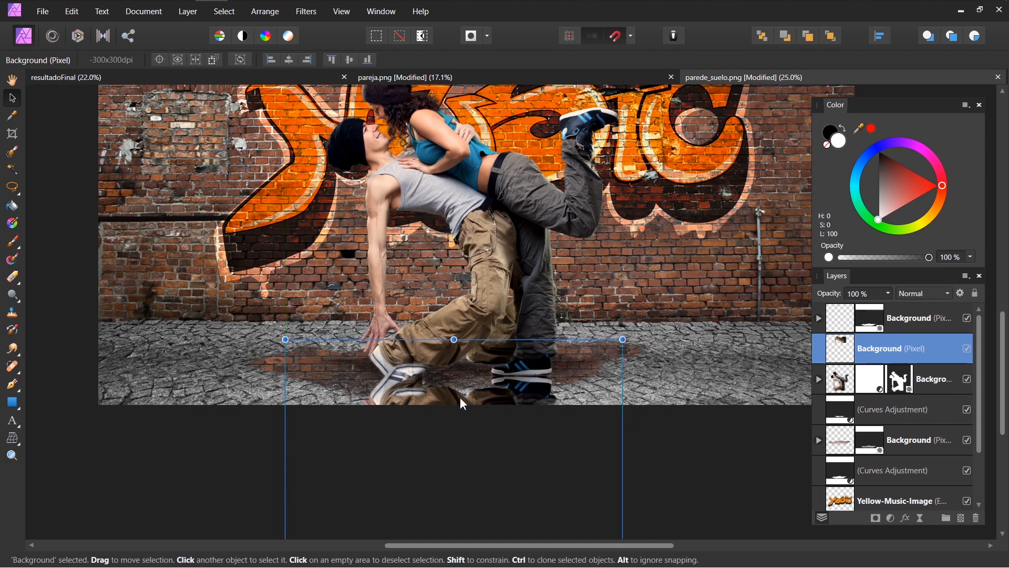
# Step: Erase the white shoe and beige trousers from the second reflection with the Erase Brush, reducing its width to 373.4 px
pyautogui.click(12, 281)
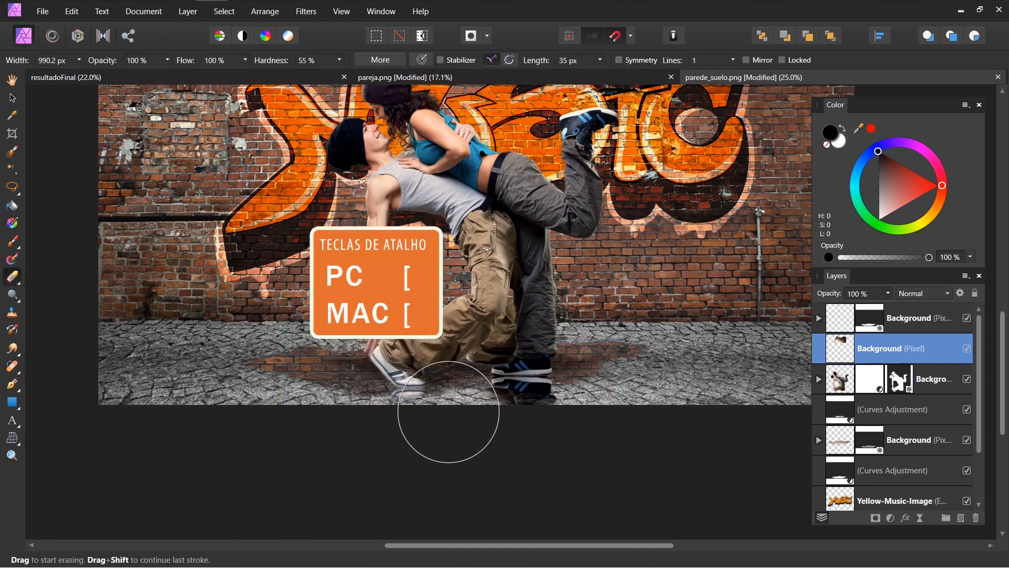
pyautogui.press('[')
pyautogui.press('[')
pyautogui.press('[')
pyautogui.press('[')
pyautogui.press('[')
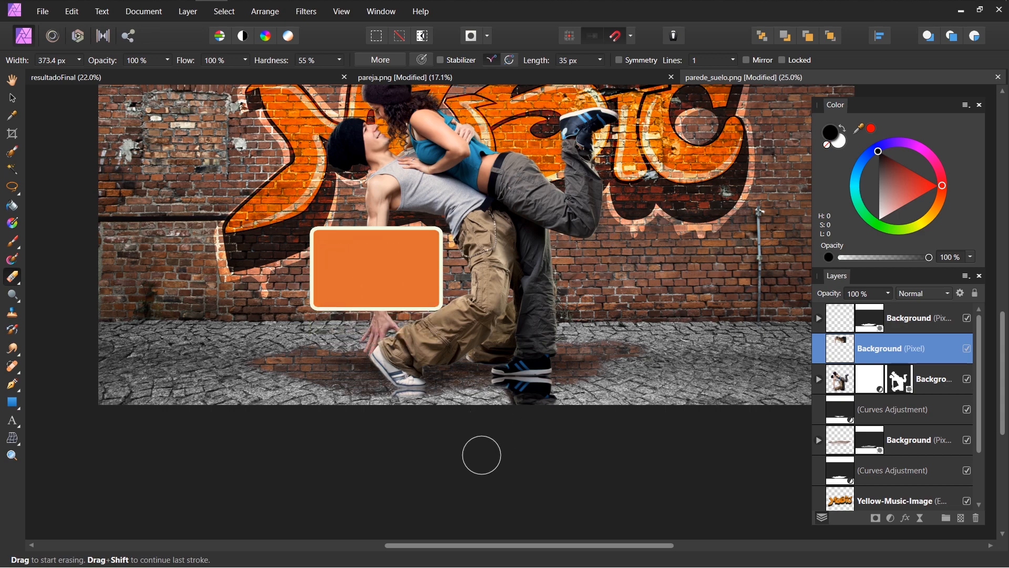
# Step: Mask the dark shoe's reflection with the puddle selection loaded from the lower Curves adjustment, and deselect
pyautogui.keyDown('ctrl'); pyautogui.click(846, 471); pyautogui.keyUp('ctrl')
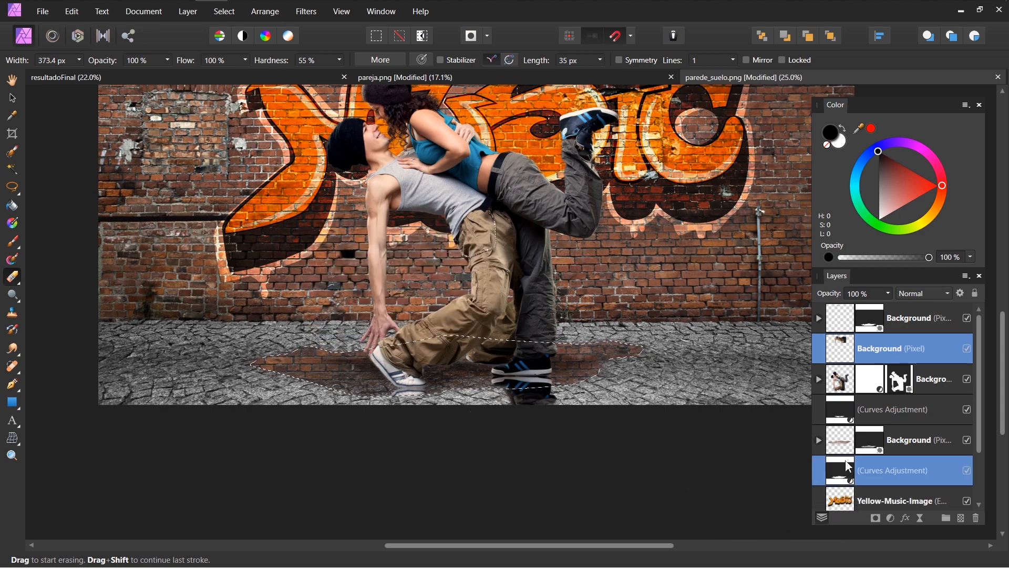
pyautogui.click(885, 353)
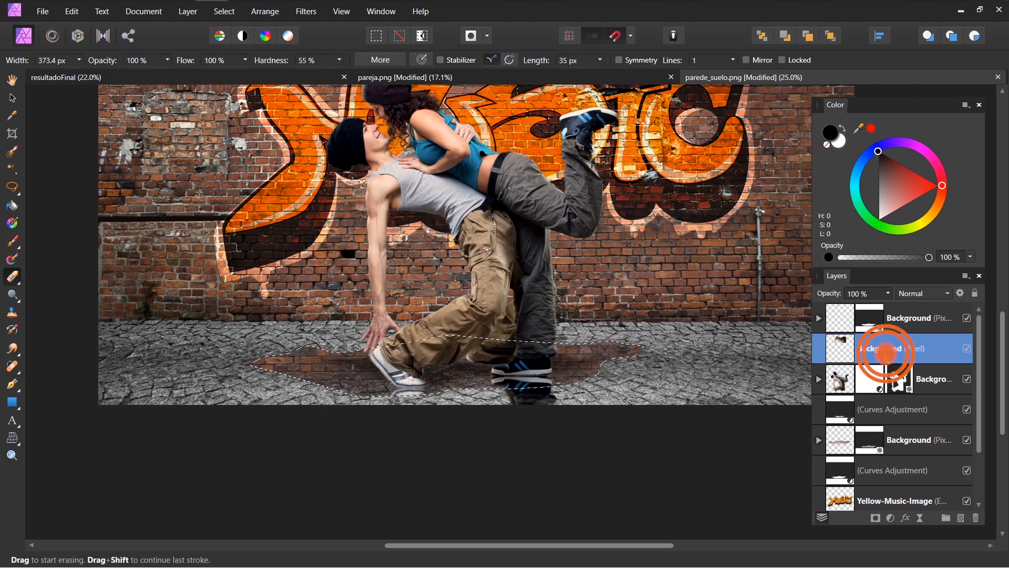
pyautogui.click(876, 518)
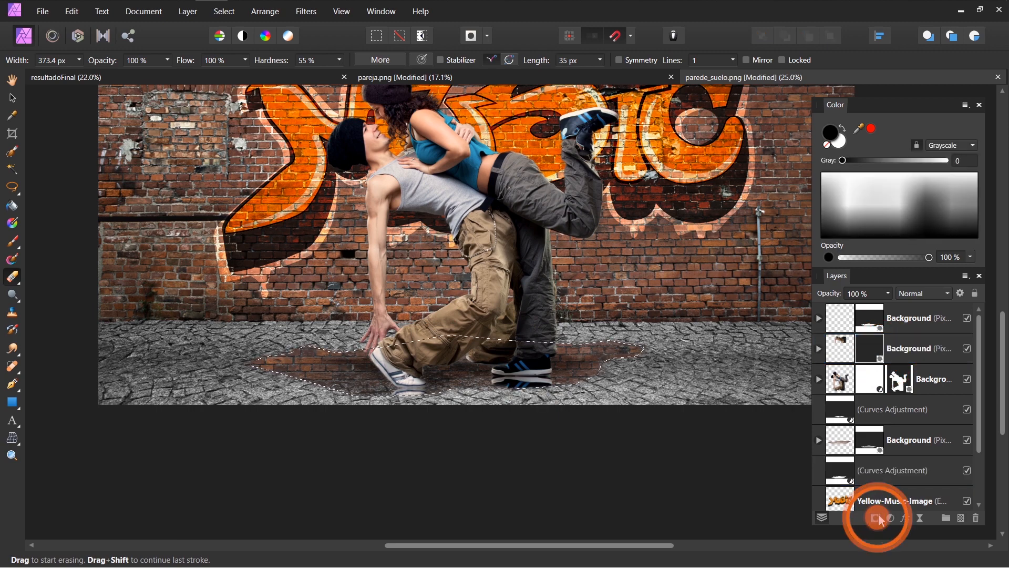
pyautogui.hotkey('ctrl', 'd')
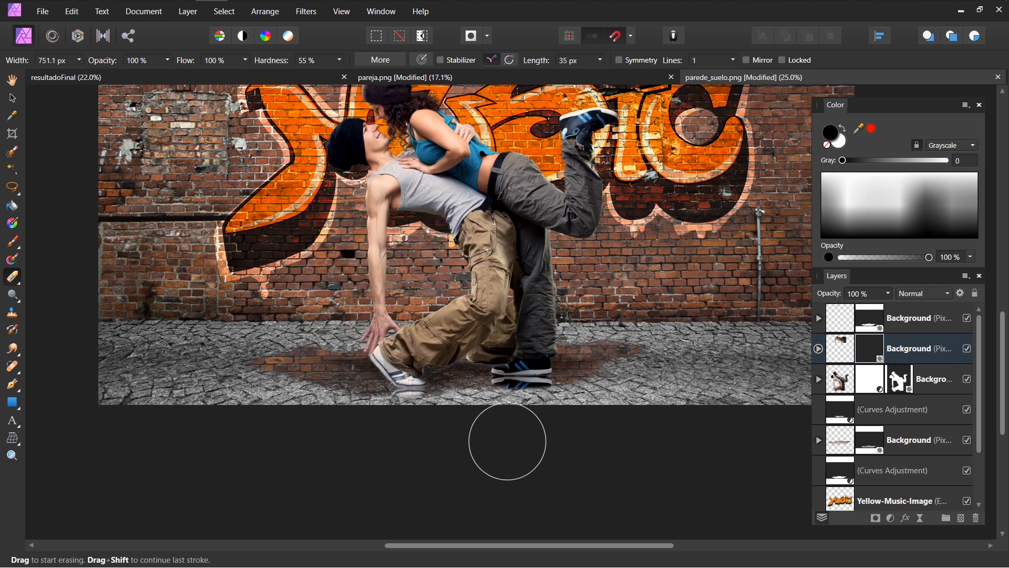
# Step: Switch to the Paint Brush with black at 0% hardness and reduce its width for retouching the dark shoe reflection's mask
pyautogui.click(14, 242)
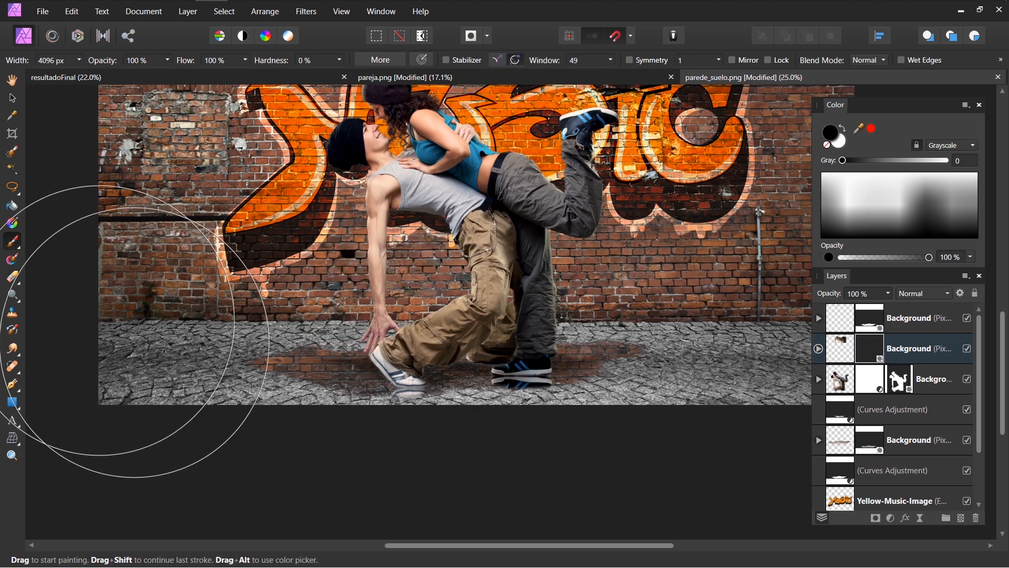
pyautogui.press('[')
pyautogui.press('[')
pyautogui.press('[')
pyautogui.press('[')
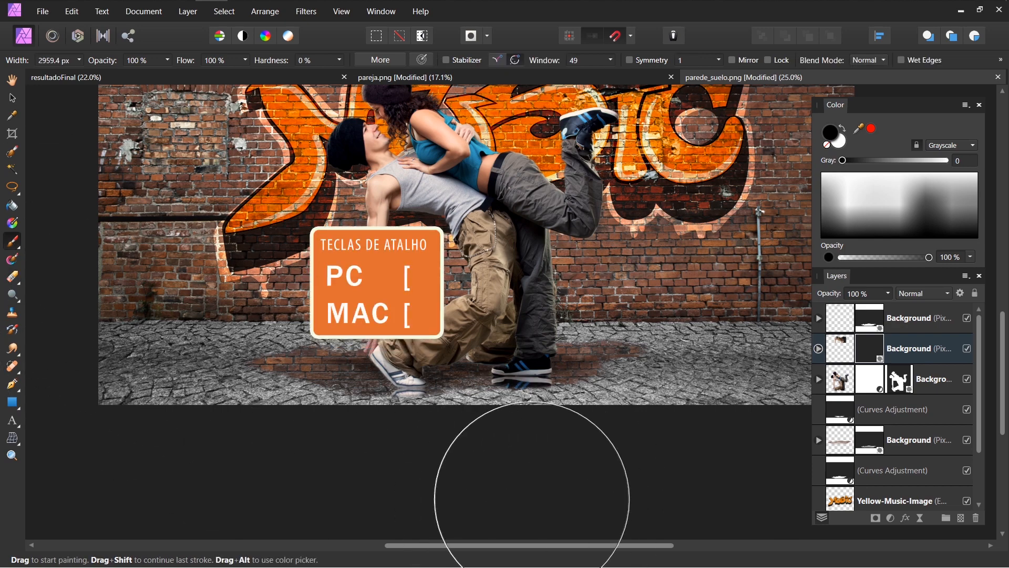